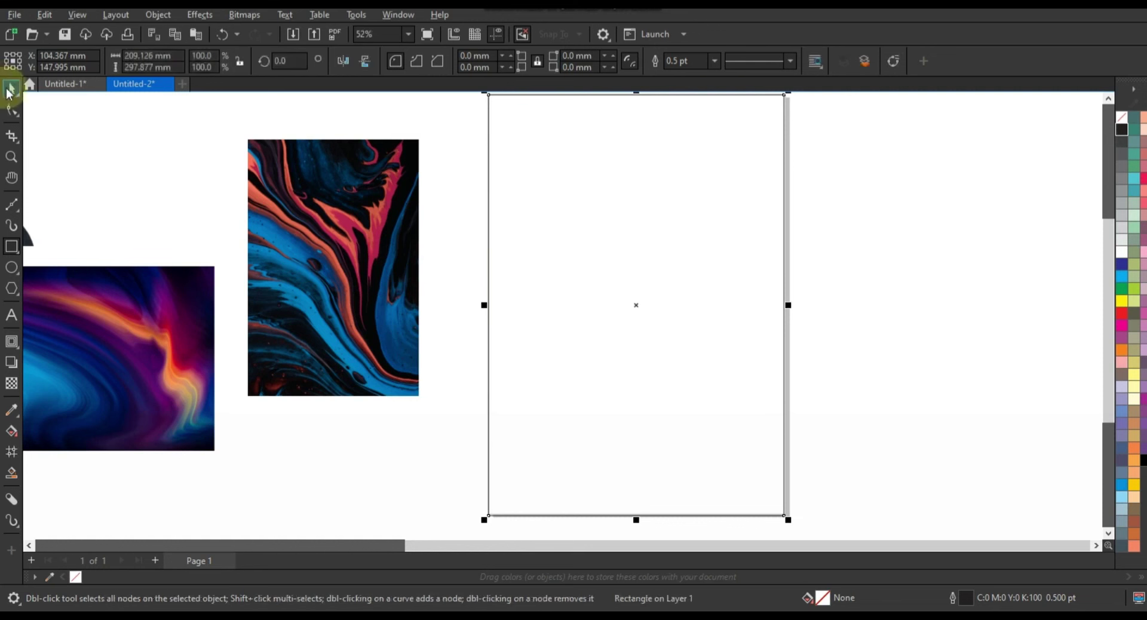
Move the blue-and-purple swirl image onto the page and rotate it to 270°, making it portrait.
{"action": "left_click", "coordinate": [135, 384]}
{"action": "mouse_move", "coordinate": [135, 384]}
{"action": "left_mouse_down"}
{"action": "mouse_move", "coordinate": [687, 402]}
{"action": "mouse_move", "coordinate": [727, 370]}
{"action": "left_mouse_up"}
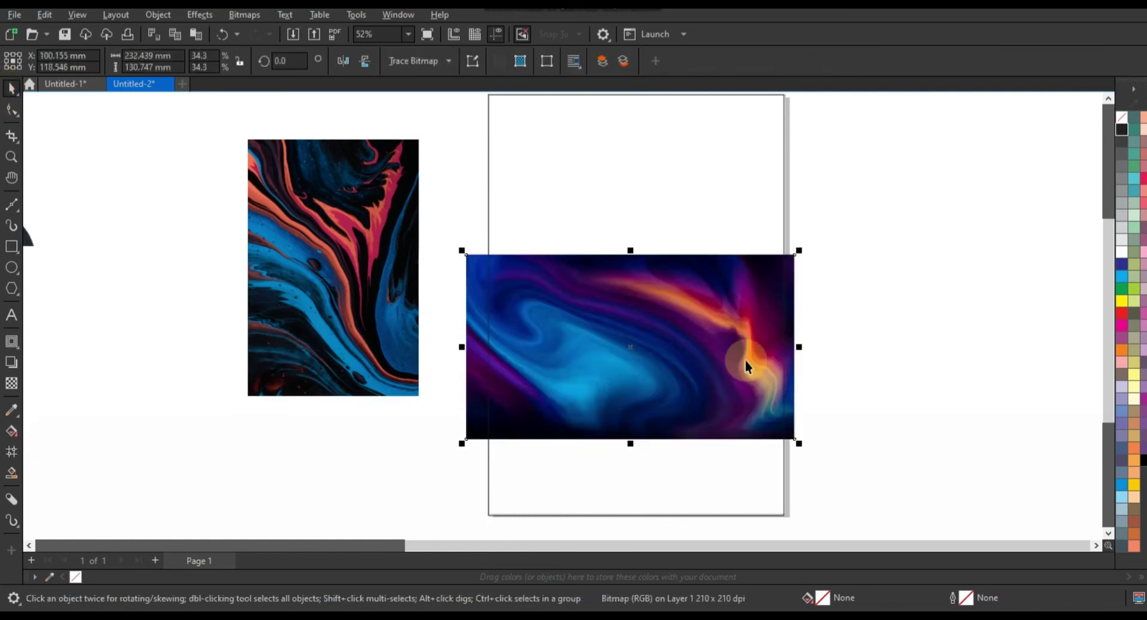
{"action": "left_click", "coordinate": [794, 266]}
{"action": "left_click_drag", "start_coordinate": [803, 254], "coordinate": [696, 451]}
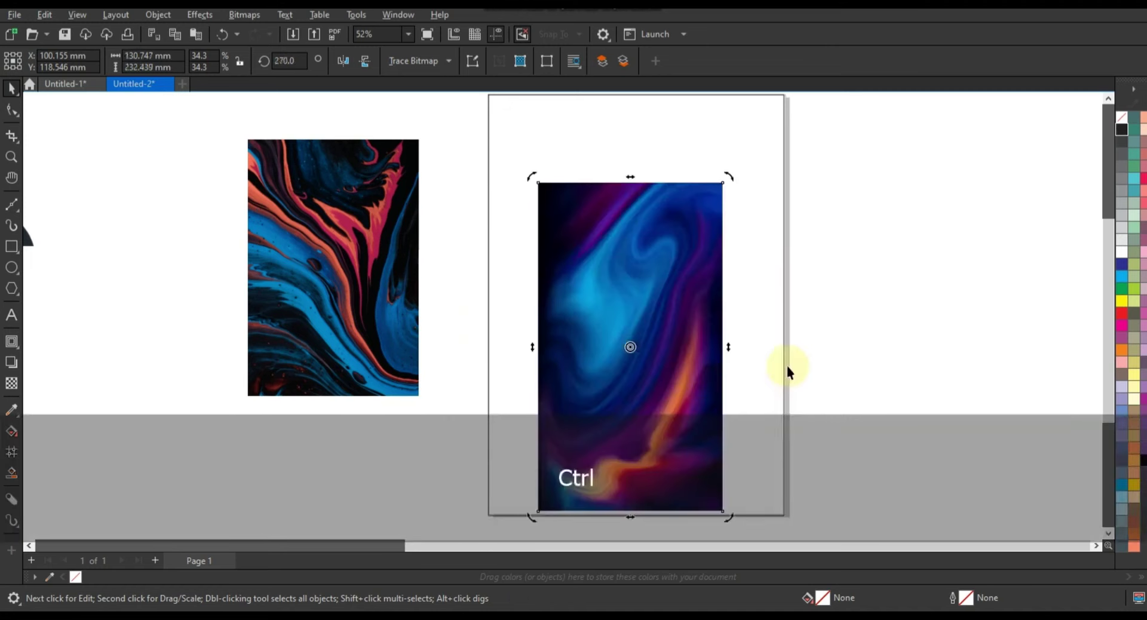
{"action": "key", "text": "F3"}
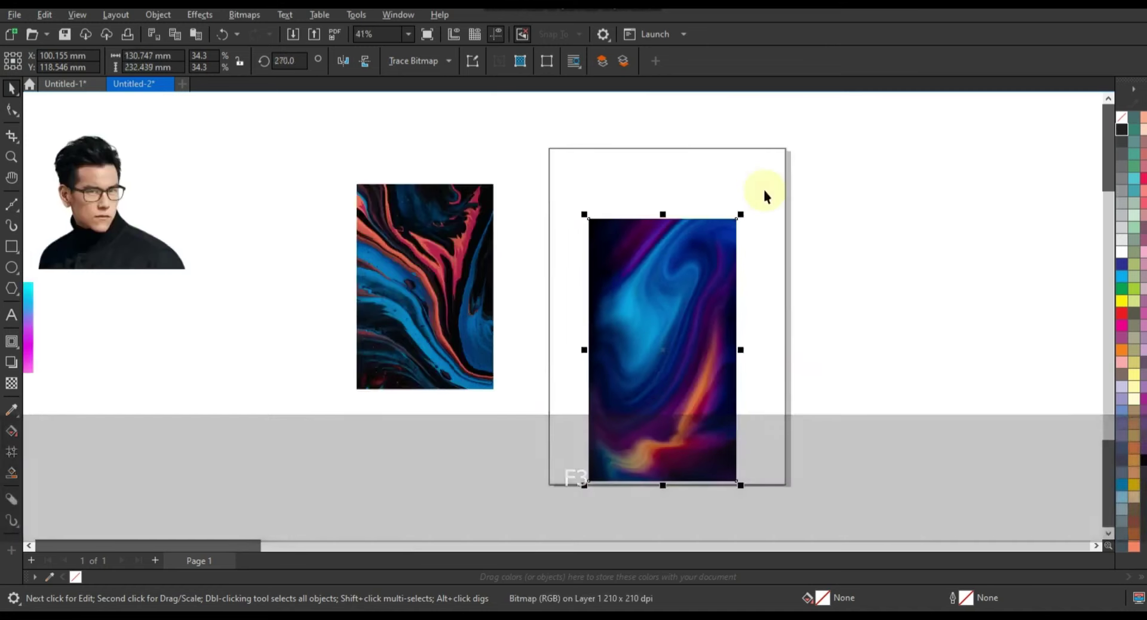
Scale and stretch the swirl image to fill the page, about 212 × 299 mm.
{"action": "left_click_drag", "start_coordinate": [738, 217], "coordinate": [807, 144]}
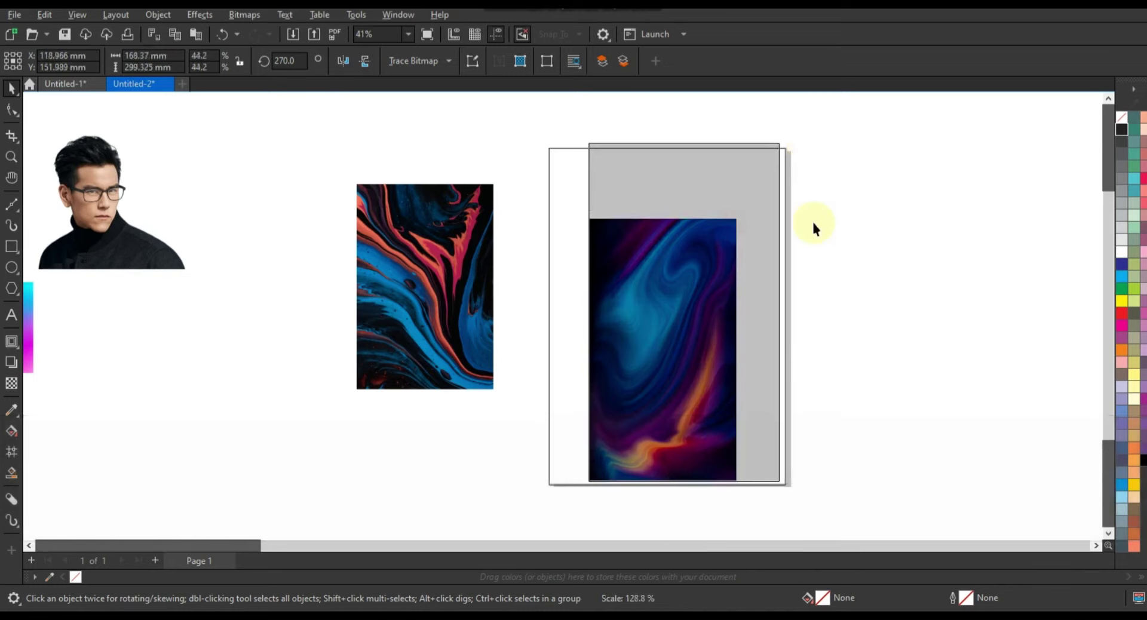
{"action": "left_click_drag", "start_coordinate": [783, 310], "coordinate": [788, 309]}
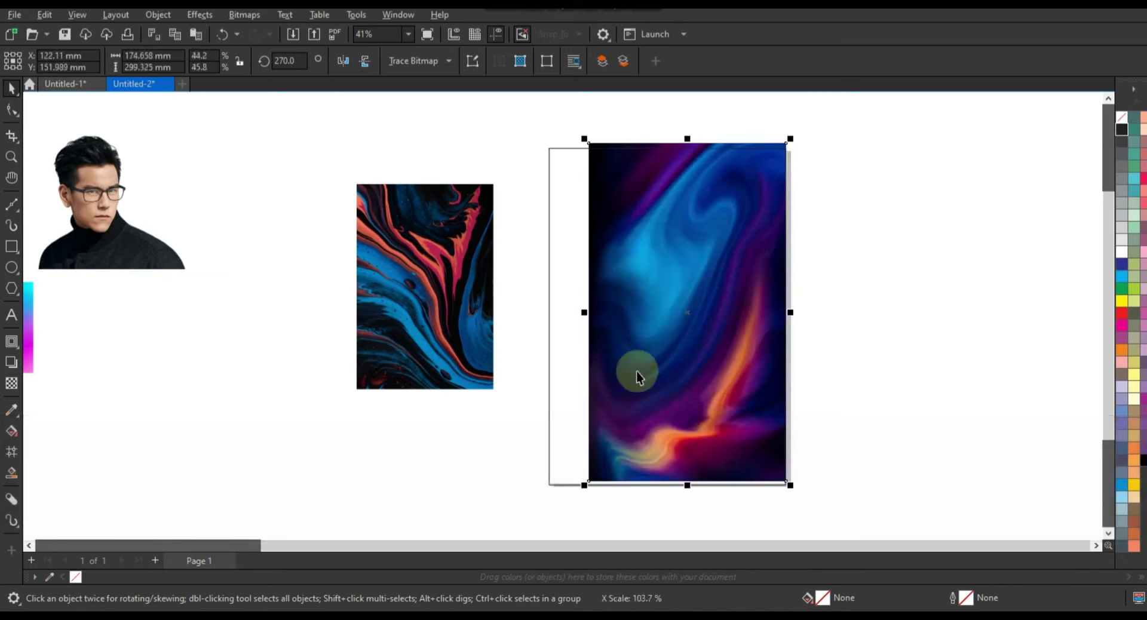
{"action": "left_click_drag", "start_coordinate": [587, 311], "coordinate": [553, 323]}
Mirror the swirl image vertically so its orange streak runs across the upper part of the page.
{"action": "left_click", "coordinate": [365, 60]}
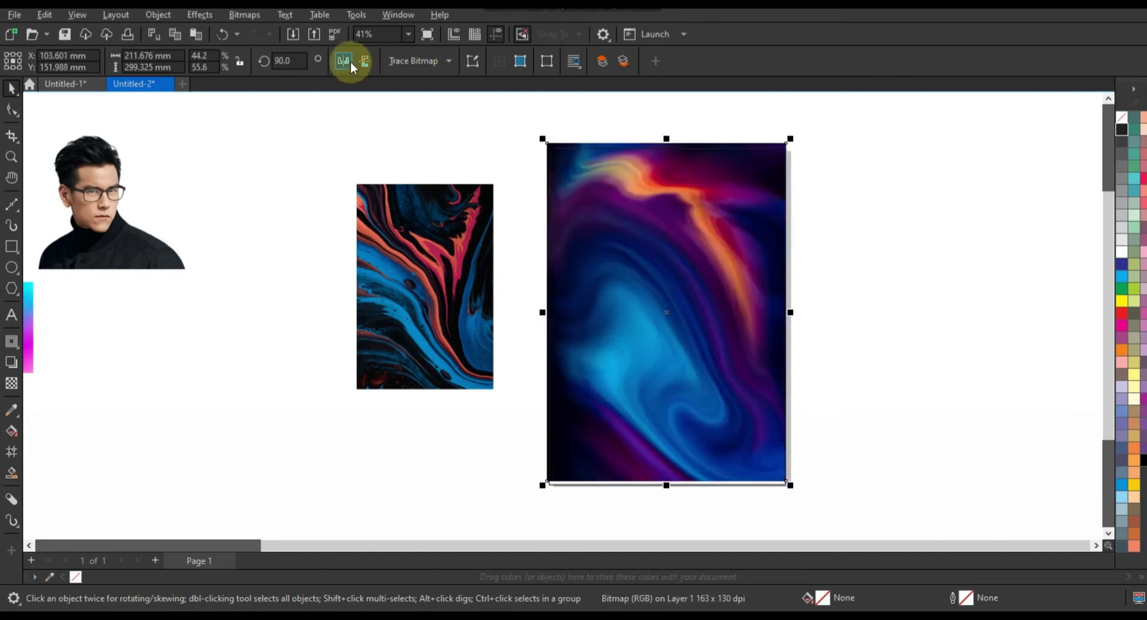
{"action": "left_click", "coordinate": [347, 60]}
{"action": "left_click", "coordinate": [347, 60]}
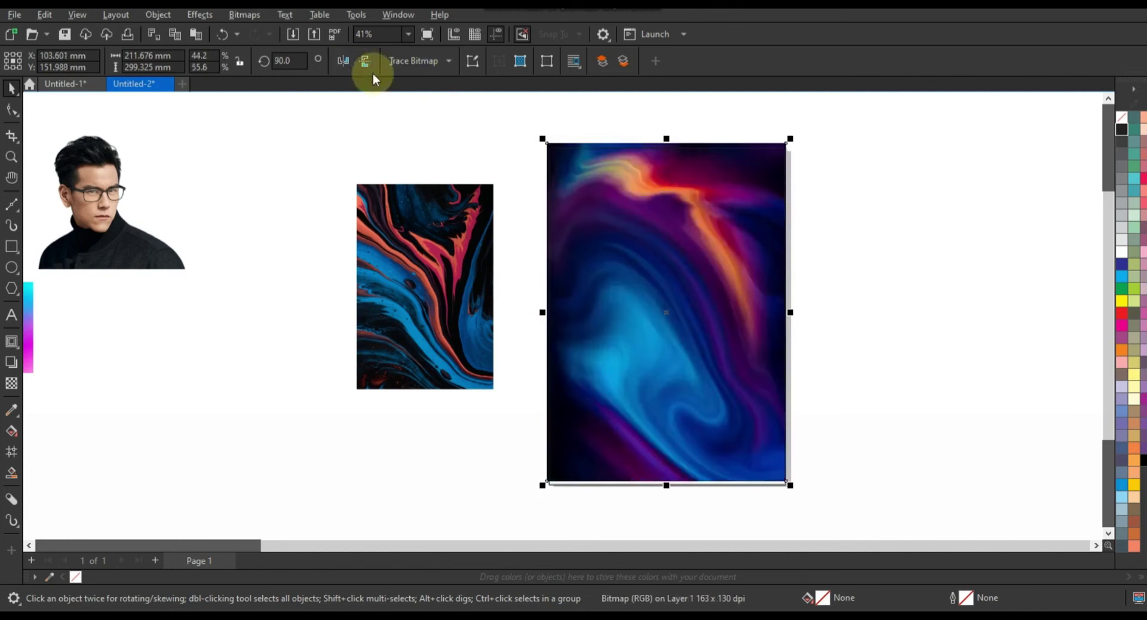
Enlarge the swirl image slightly past the page edges, to about 219 × 310 mm.
{"action": "left_click_drag", "start_coordinate": [790, 139], "coordinate": [793, 136]}
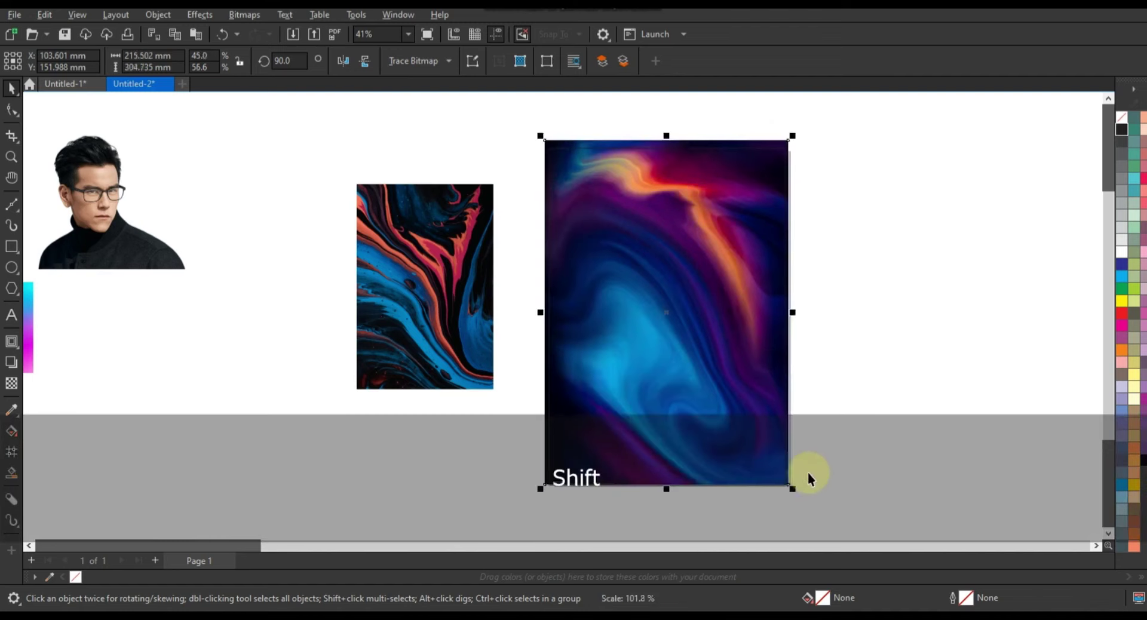
{"action": "left_click_drag", "start_coordinate": [794, 498], "coordinate": [563, 139]}
{"action": "left_click", "coordinate": [827, 494]}
{"action": "key", "text": "shift+F2"}
{"action": "key", "text": "Escape"}
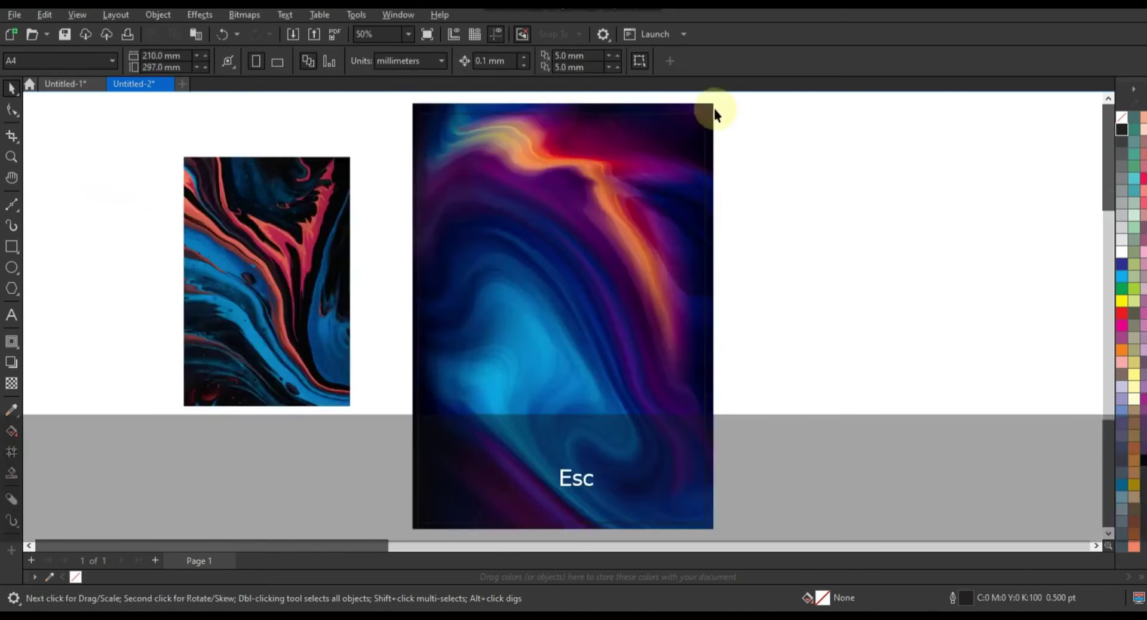
Send the swirl image behind the page-sized rectangle and PowerClip it inside that rectangle.
{"action": "left_click", "coordinate": [710, 523]}
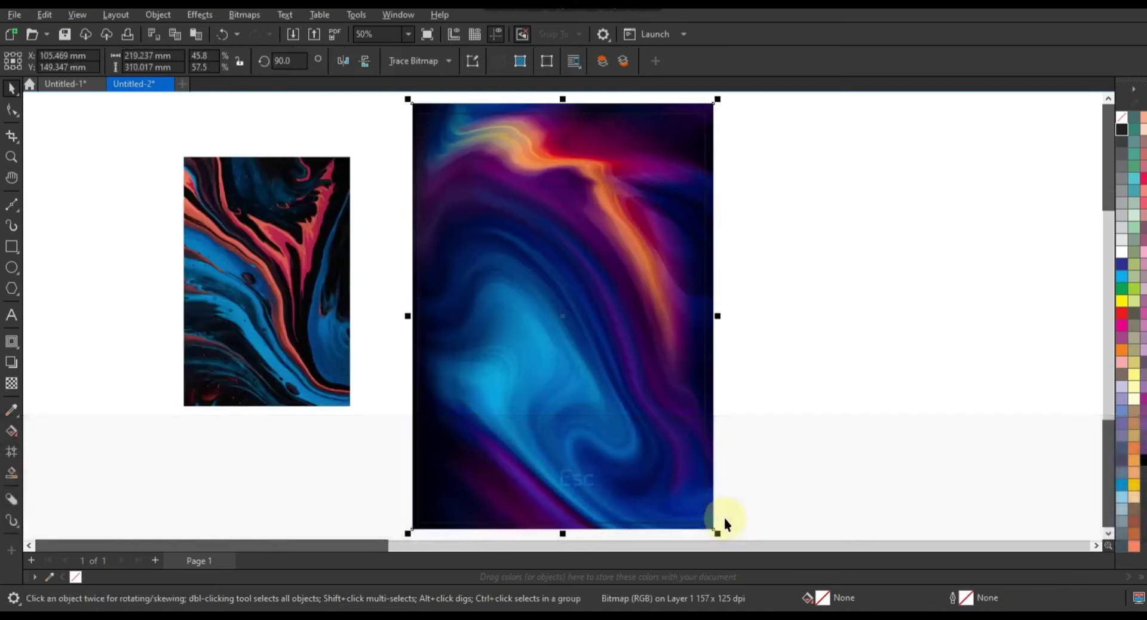
{"action": "key", "text": "shift+Page_Down"}
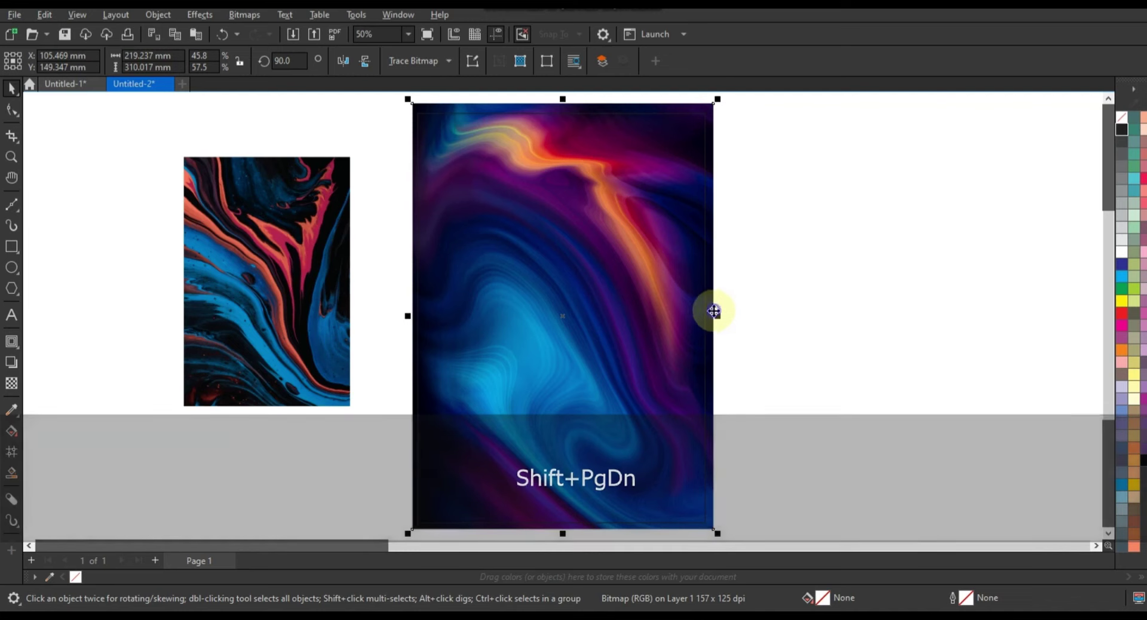
{"action": "right_click", "coordinate": [714, 311]}
{"action": "left_click", "coordinate": [776, 388]}
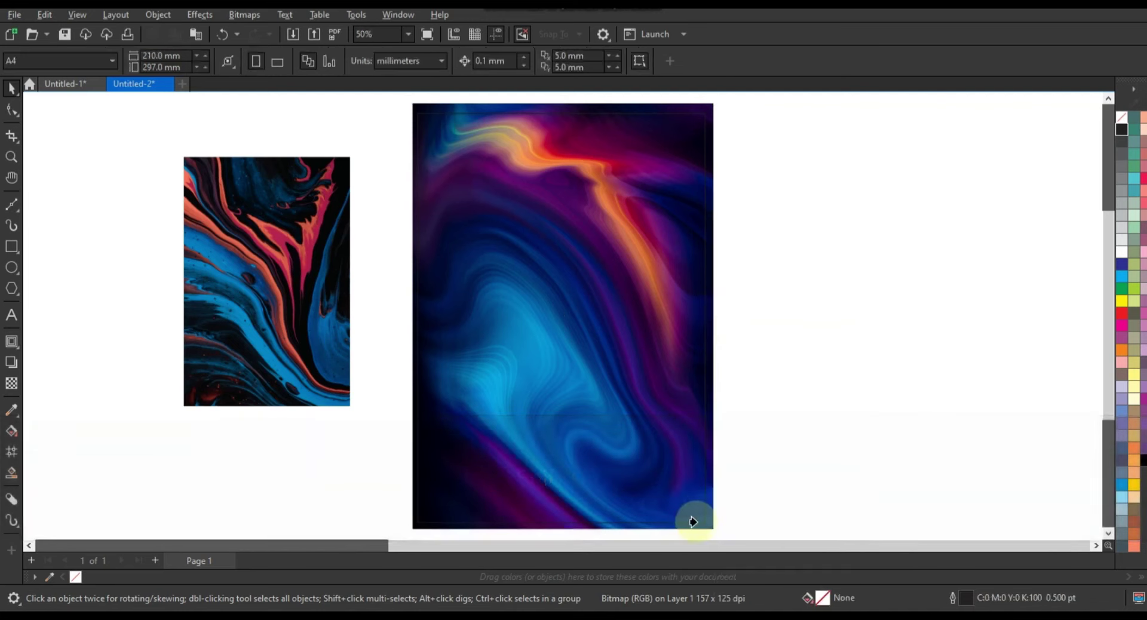
{"action": "left_click", "coordinate": [692, 521]}
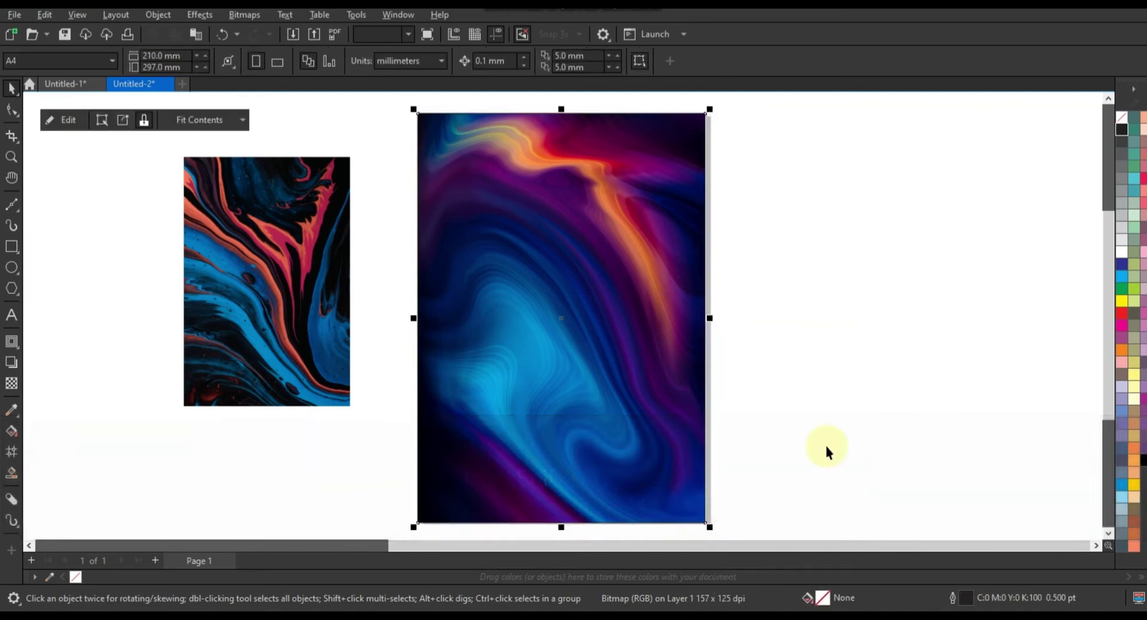
{"action": "left_click", "coordinate": [866, 412]}
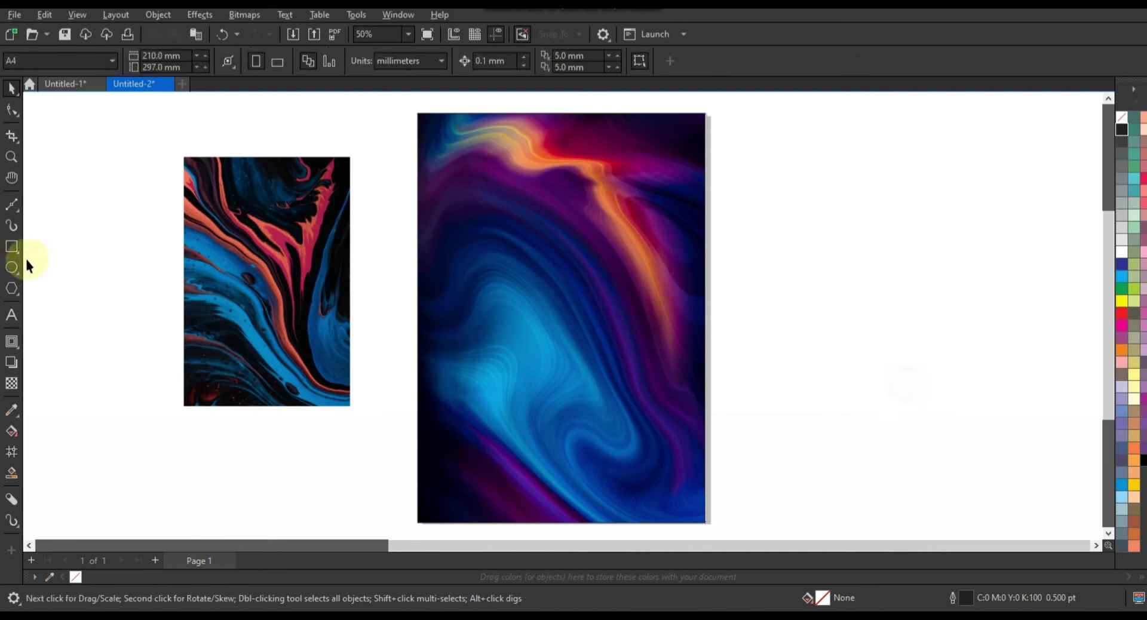
Draw a rectangle about 230 × 275 mm over all but the top strip of the page and fill it with black.
{"action": "left_click", "coordinate": [12, 246]}
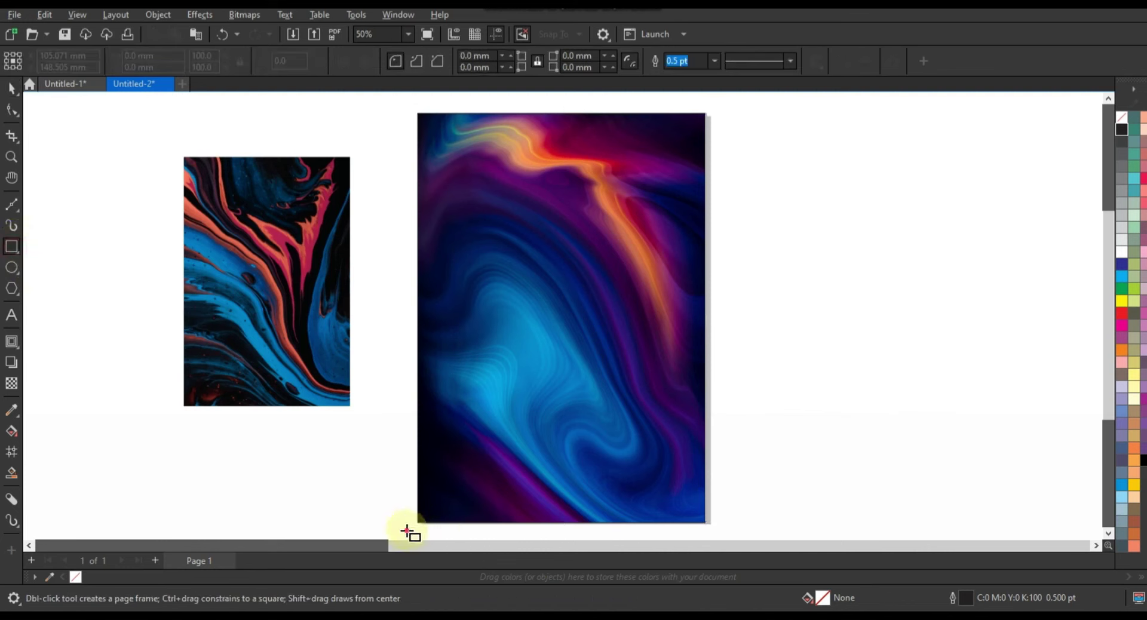
{"action": "left_click_drag", "start_coordinate": [408, 530], "coordinate": [722, 152]}
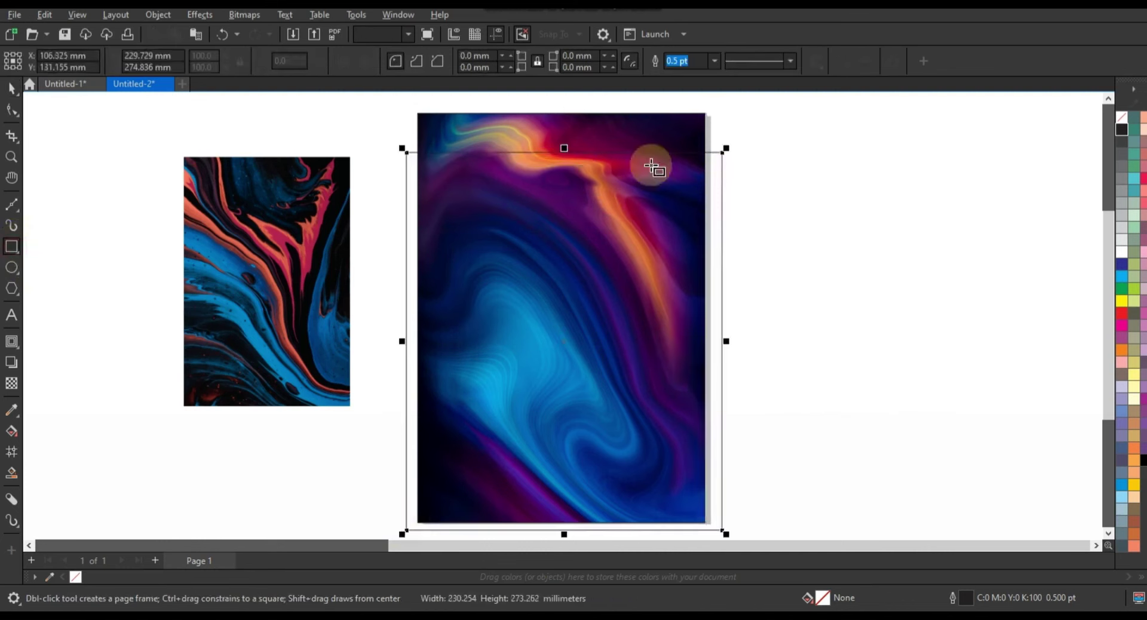
{"action": "left_click", "coordinate": [12, 88]}
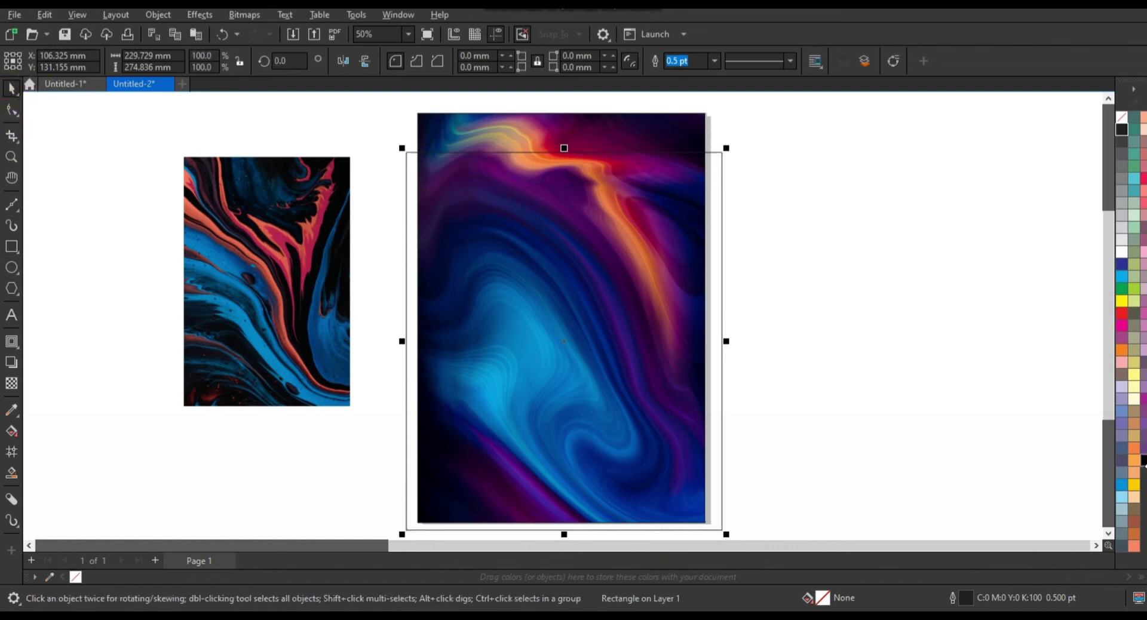
{"action": "left_click", "coordinate": [1142, 460]}
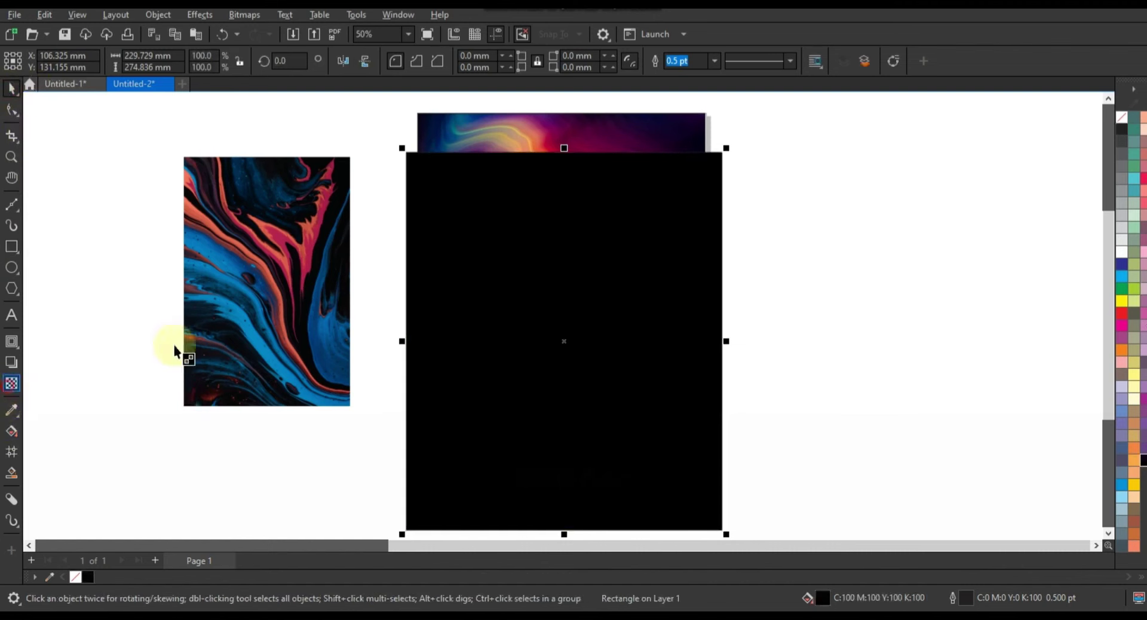
Apply a linear fountain transparency to the black rectangle, fading from opaque at the page's lower left to transparent toward the upper right at about 56.4°.
{"action": "left_click_drag", "start_coordinate": [496, 415], "coordinate": [584, 245]}
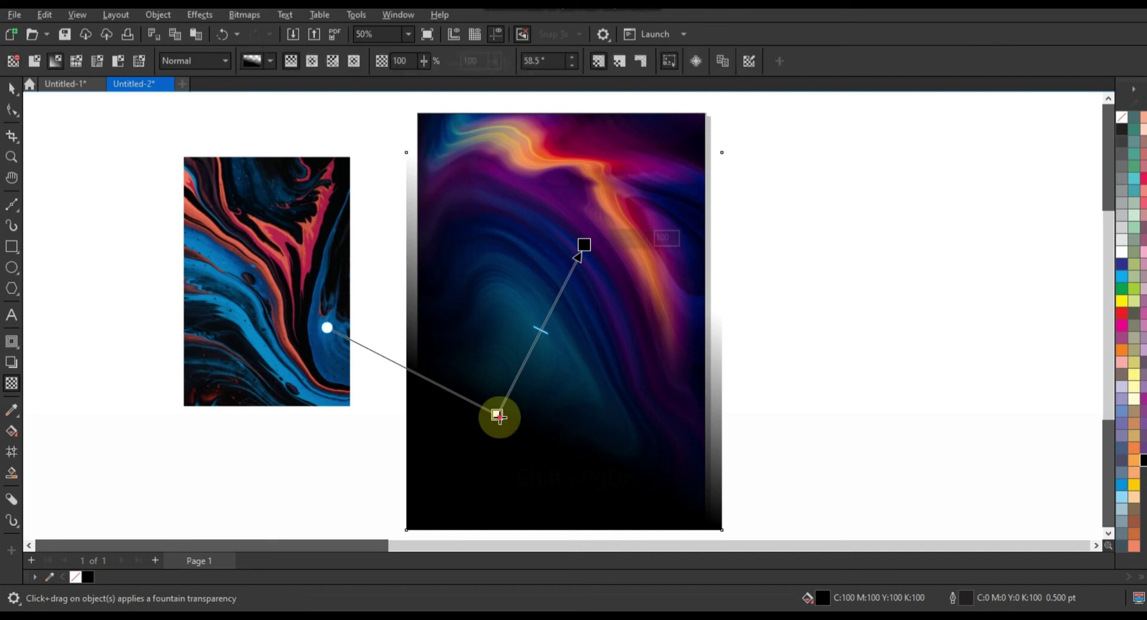
{"action": "left_click_drag", "start_coordinate": [499, 416], "coordinate": [487, 440]}
{"action": "left_click", "coordinate": [573, 243]}
{"action": "left_click_drag", "start_coordinate": [583, 243], "coordinate": [589, 246]}
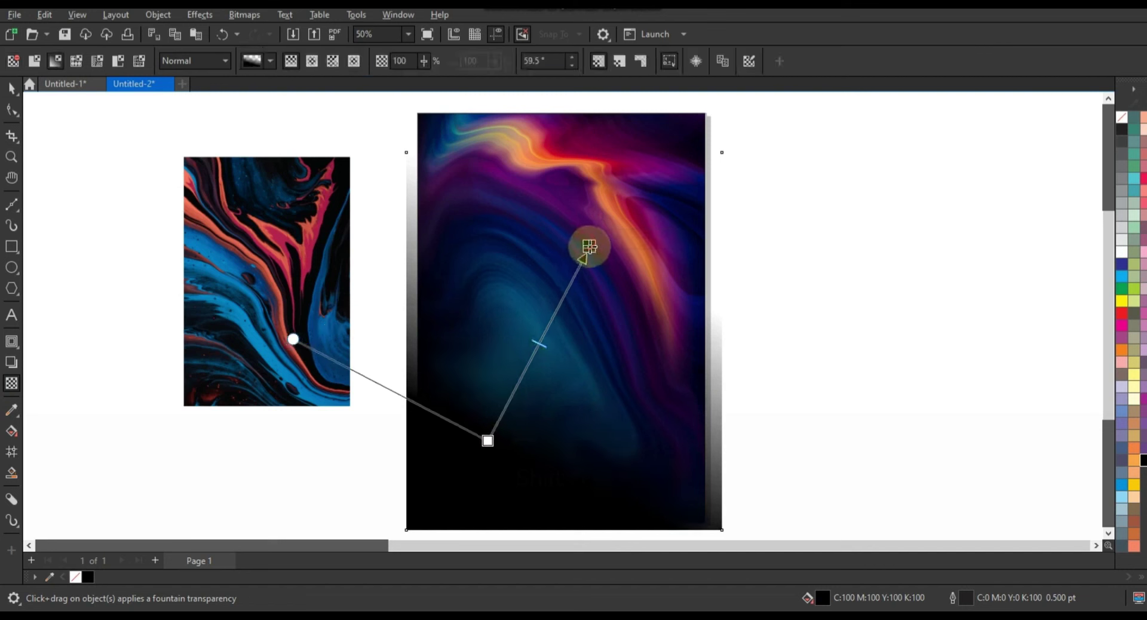
{"action": "left_click_drag", "start_coordinate": [487, 441], "coordinate": [478, 447]}
{"action": "left_click", "coordinate": [590, 247]}
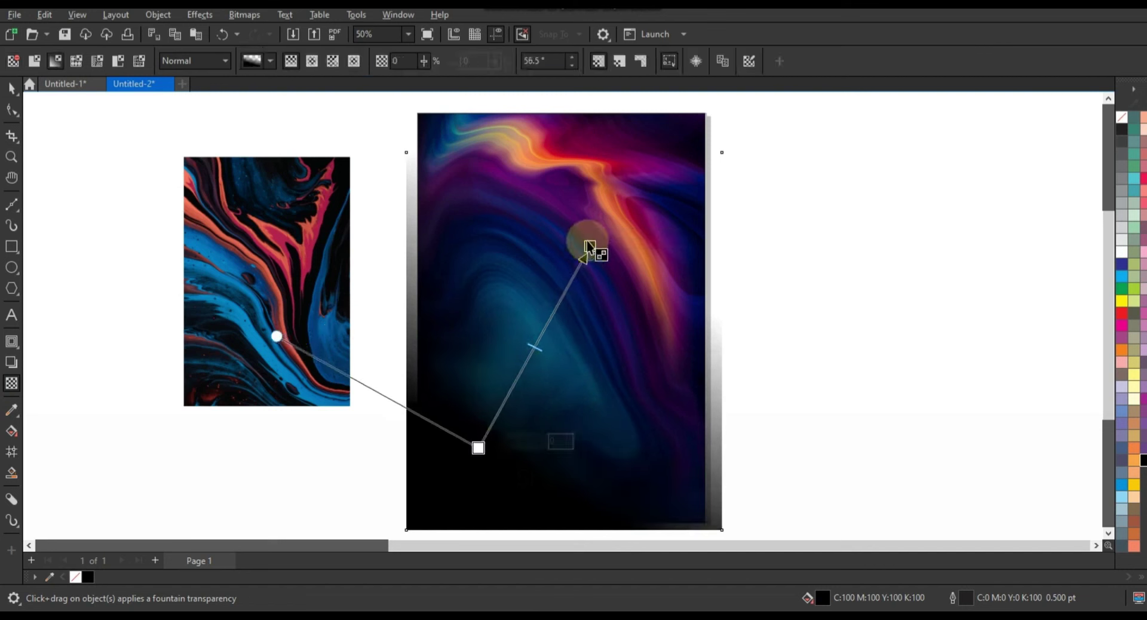
{"action": "left_click_drag", "start_coordinate": [597, 236], "coordinate": [596, 234]}
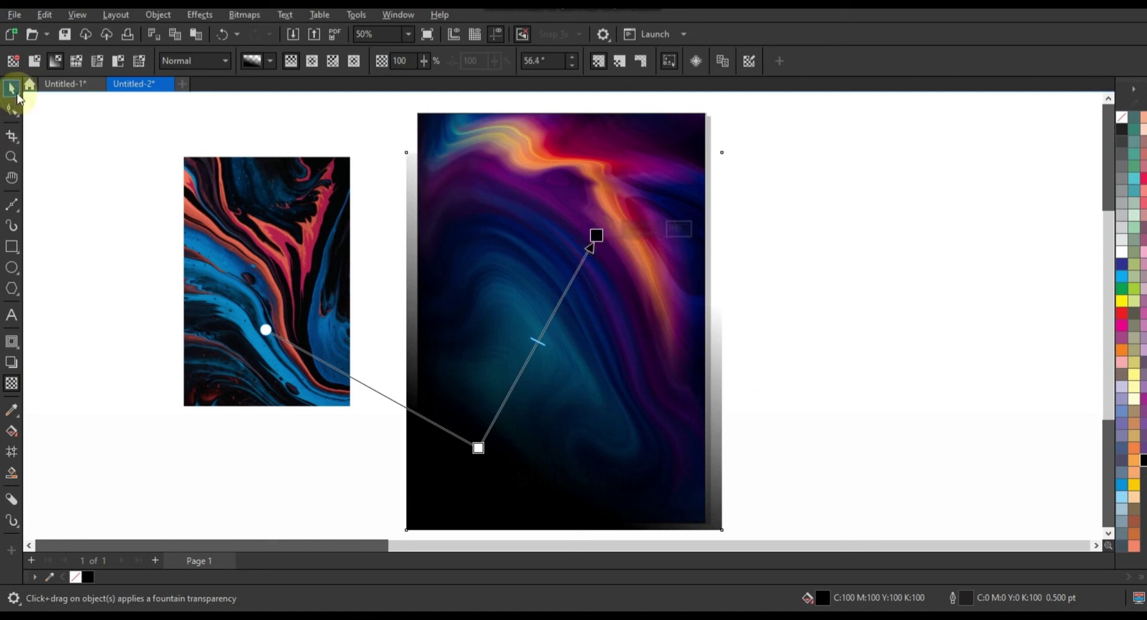
PowerClip the faded black rectangle inside the page-sized frame over the swirl image.
{"action": "left_click", "coordinate": [14, 91]}
{"action": "right_click", "coordinate": [713, 460]}
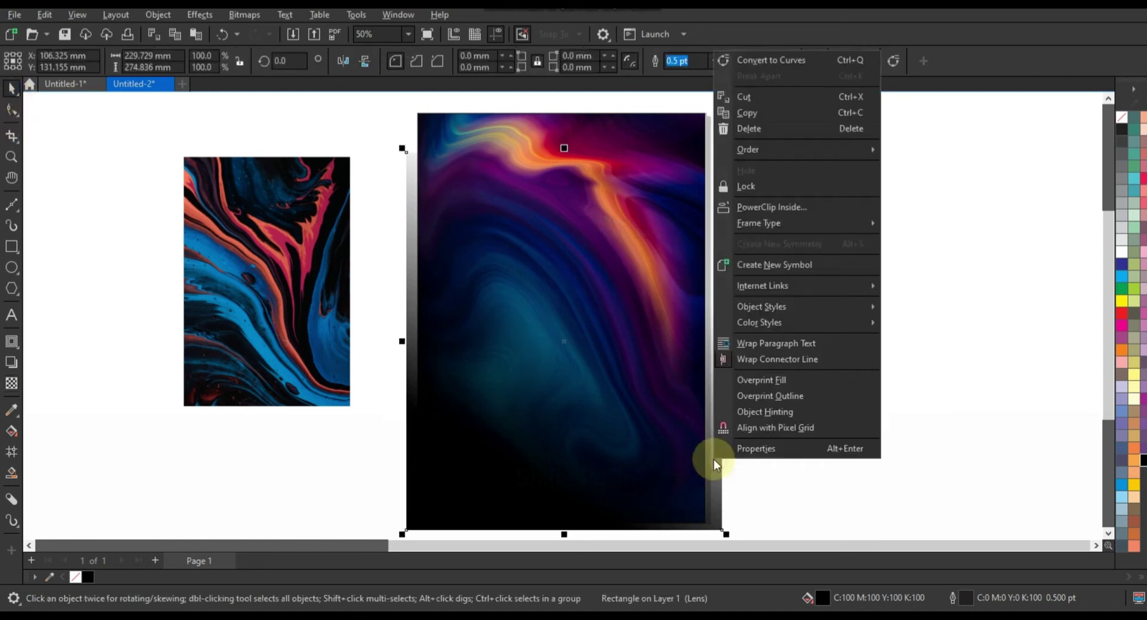
{"action": "left_click", "coordinate": [808, 206]}
{"action": "left_click", "coordinate": [699, 120]}
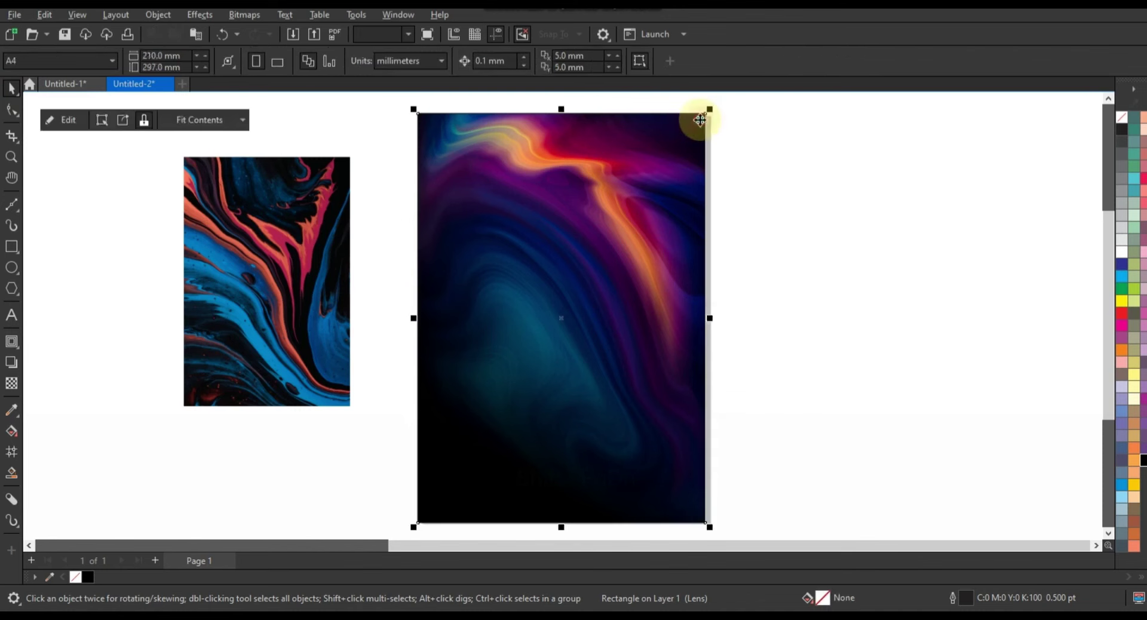
{"action": "left_click", "coordinate": [865, 270]}
{"action": "left_click", "coordinate": [583, 305]}
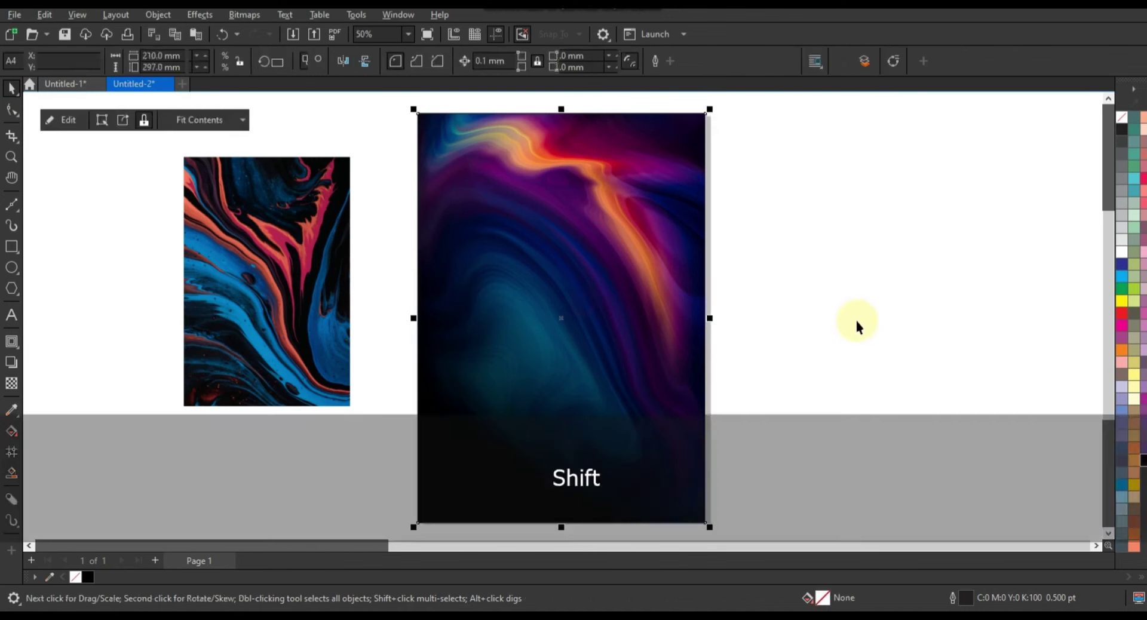
{"action": "key", "text": "shift+F2"}
{"action": "key", "text": "Escape"}
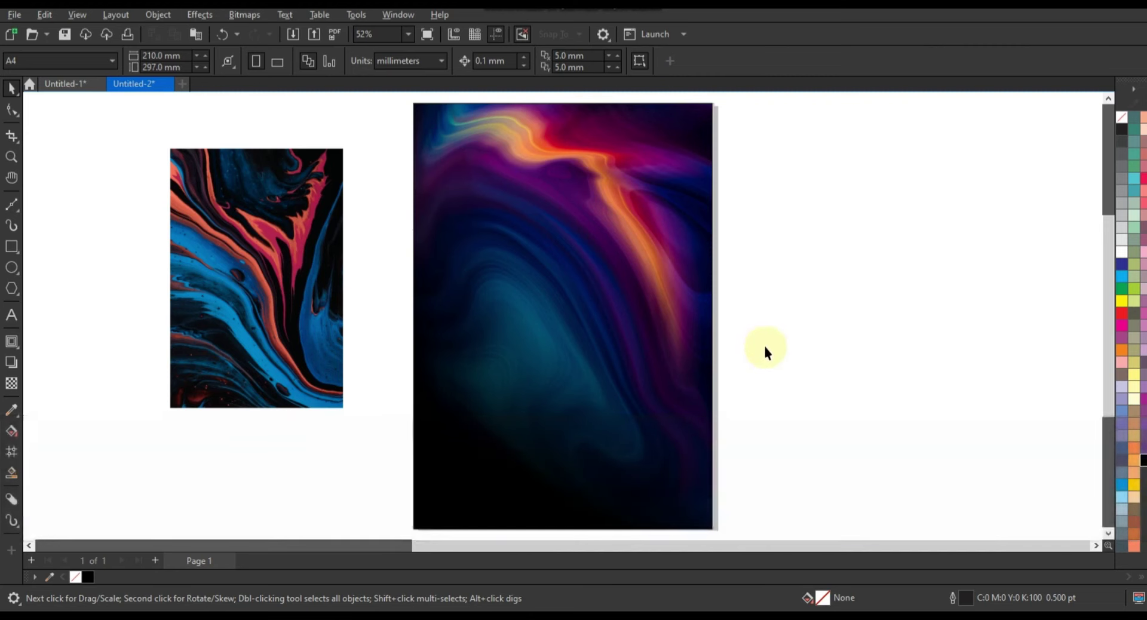
Move the photo of the bearded man in the jacket onto the page's lower part and send the background frame behind it.
{"action": "key", "text": "F4"}
{"action": "left_click", "coordinate": [247, 273]}
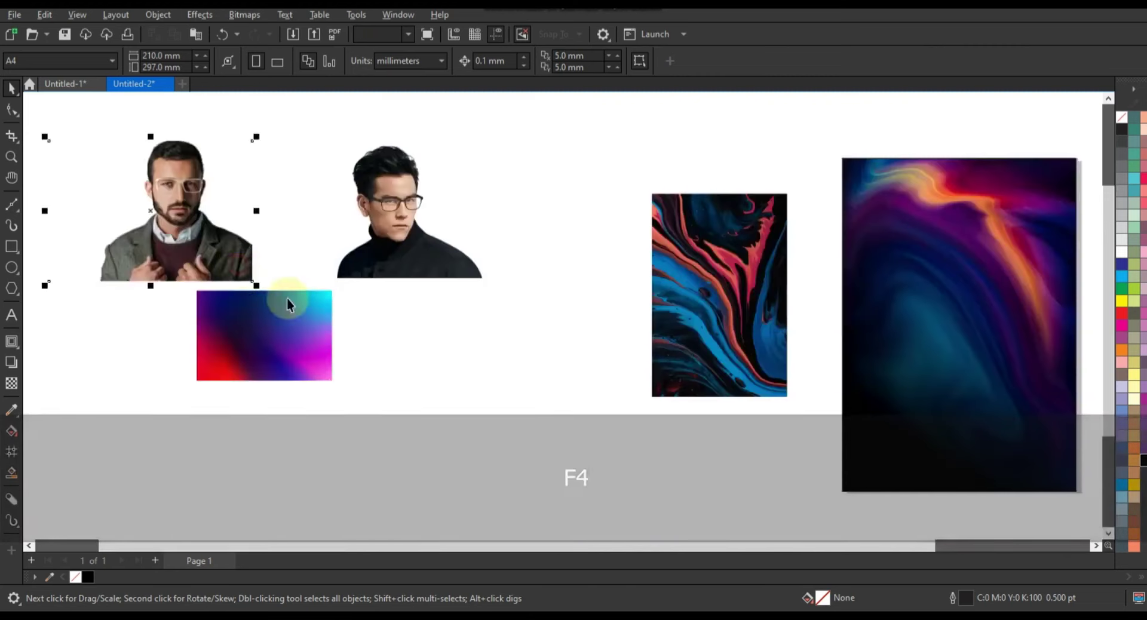
{"action": "left_click_drag", "start_coordinate": [233, 258], "coordinate": [994, 479]}
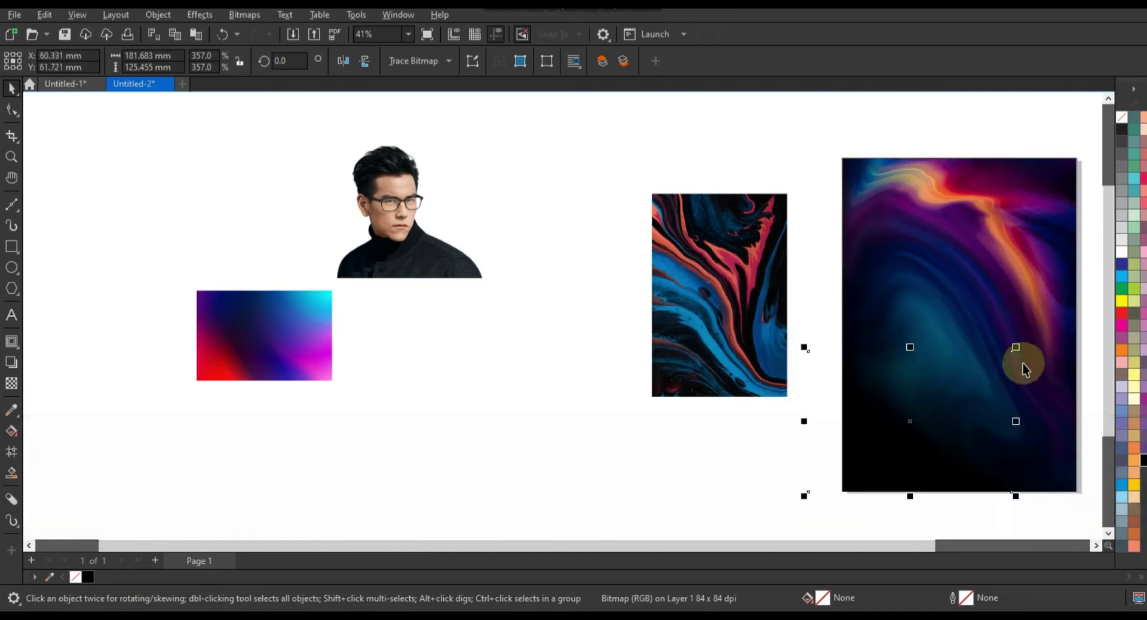
{"action": "key", "text": "shift+F2"}
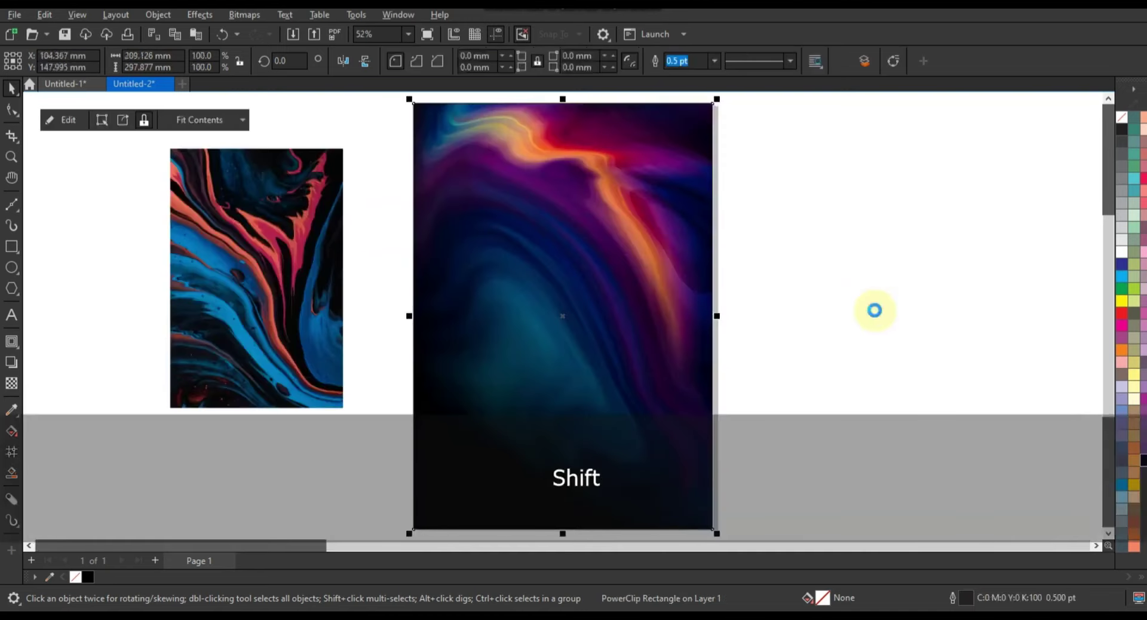
{"action": "key", "text": "shift+Page_Down"}
Enlarge the bearded man's photo to about 330 × 228 mm and reposition it over the page.
{"action": "left_click", "coordinate": [557, 394]}
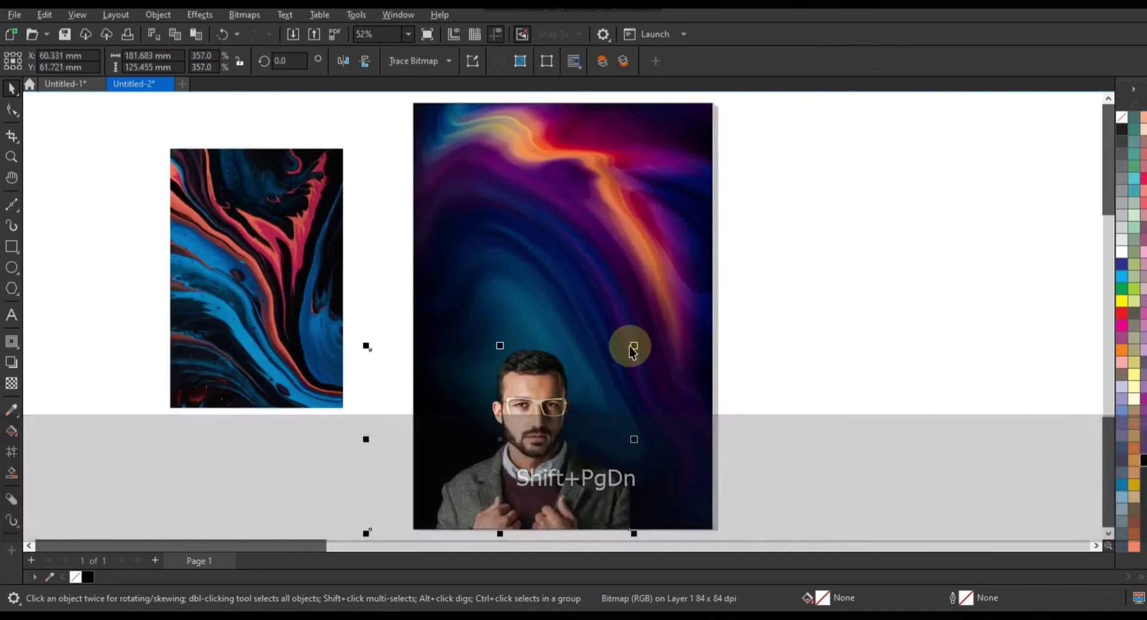
{"action": "left_click_drag", "start_coordinate": [632, 352], "coordinate": [706, 285]}
{"action": "left_click_drag", "start_coordinate": [582, 289], "coordinate": [567, 320]}
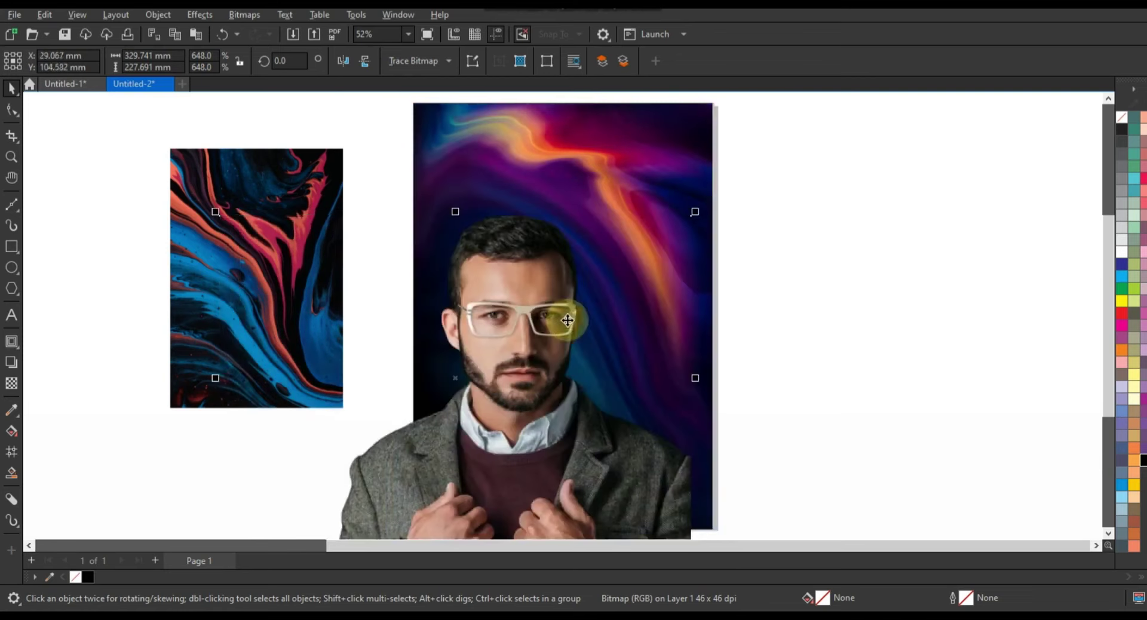
Mirror the man's photo horizontally and adjust it to about 320 × 221 mm, with its lower edge at the page bottom.
{"action": "left_click", "coordinate": [342, 60]}
{"action": "left_click_drag", "start_coordinate": [430, 381], "coordinate": [525, 377]}
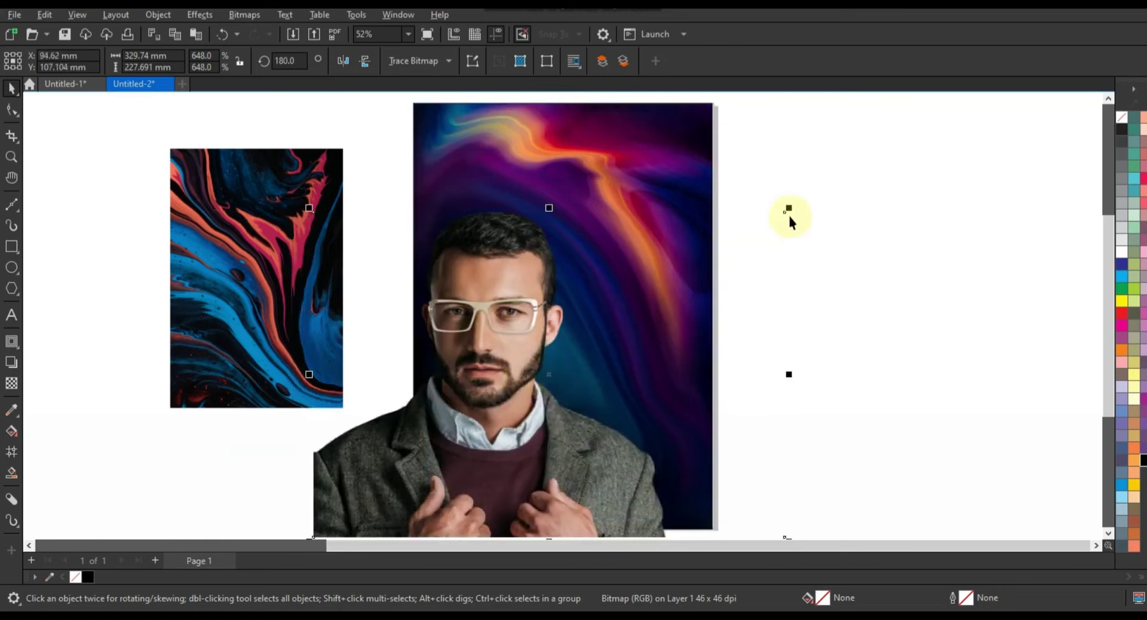
{"action": "left_click_drag", "start_coordinate": [788, 208], "coordinate": [788, 213]}
{"action": "left_click_drag", "start_coordinate": [542, 381], "coordinate": [549, 379]}
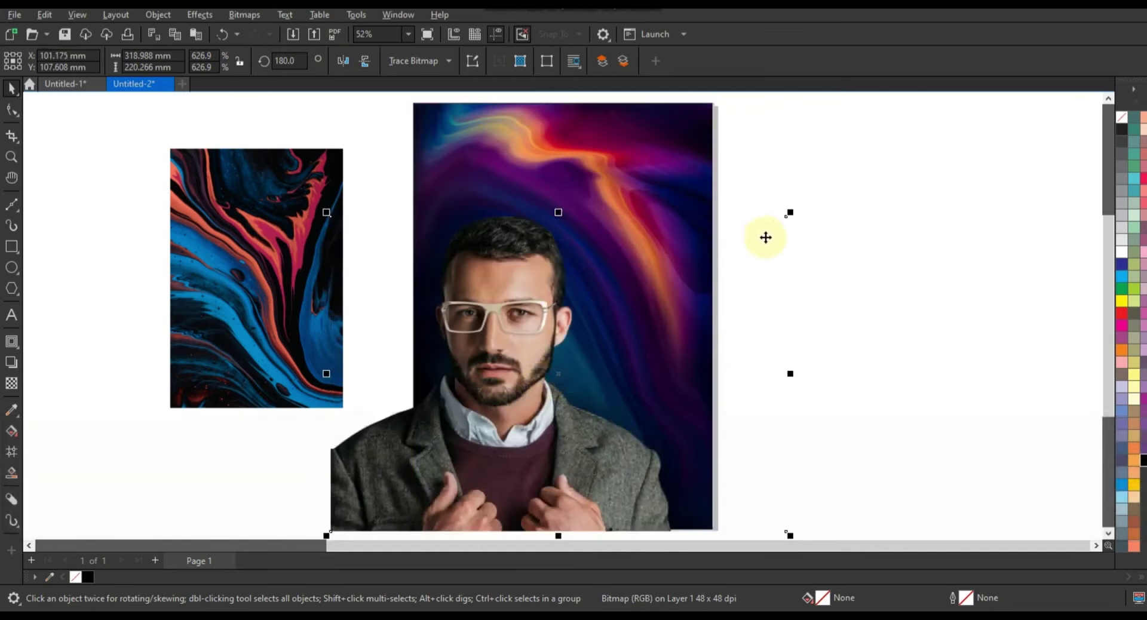
{"action": "left_click_drag", "start_coordinate": [790, 210], "coordinate": [791, 208]}
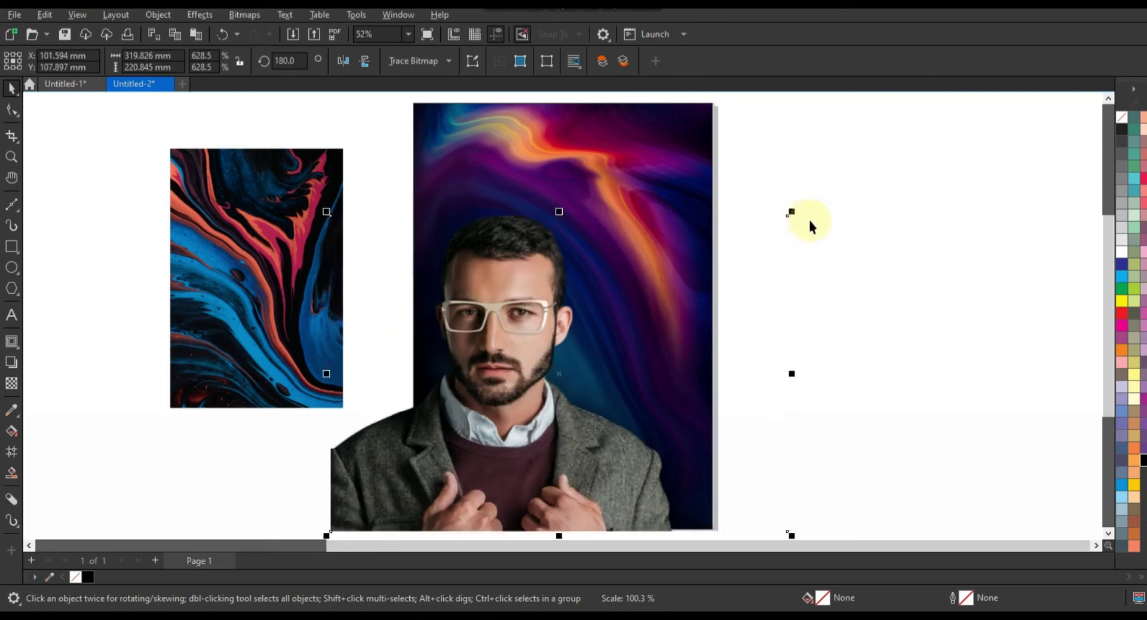
{"action": "left_click", "coordinate": [828, 227]}
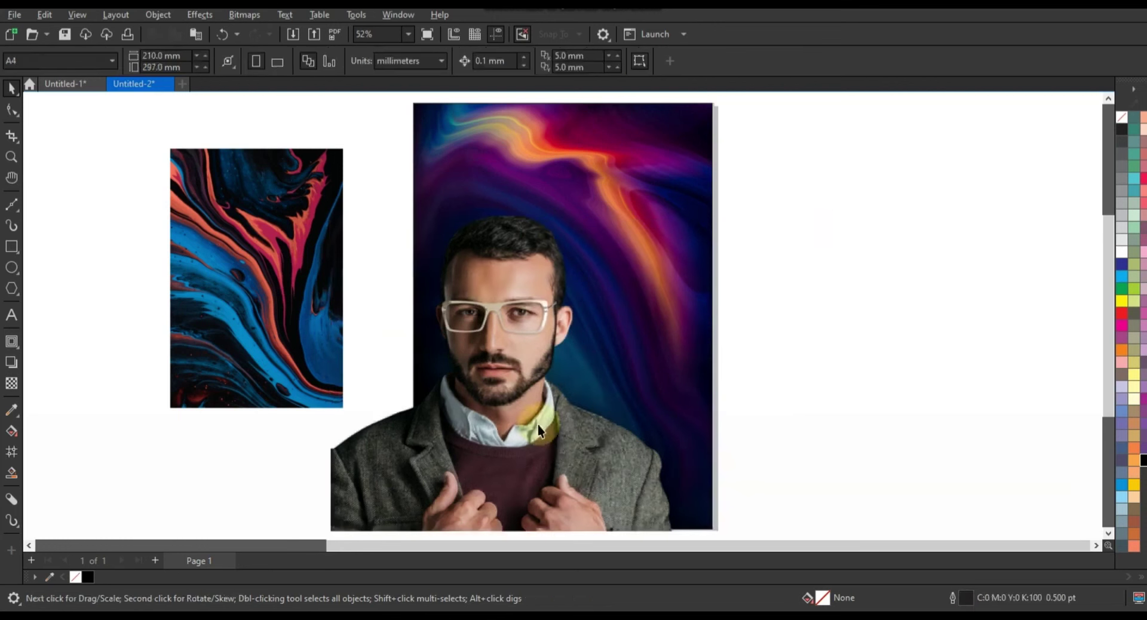
PowerClip the bearded man's photo inside the page-sized background frame.
{"action": "left_click", "coordinate": [509, 448]}
{"action": "right_click", "coordinate": [519, 328]}
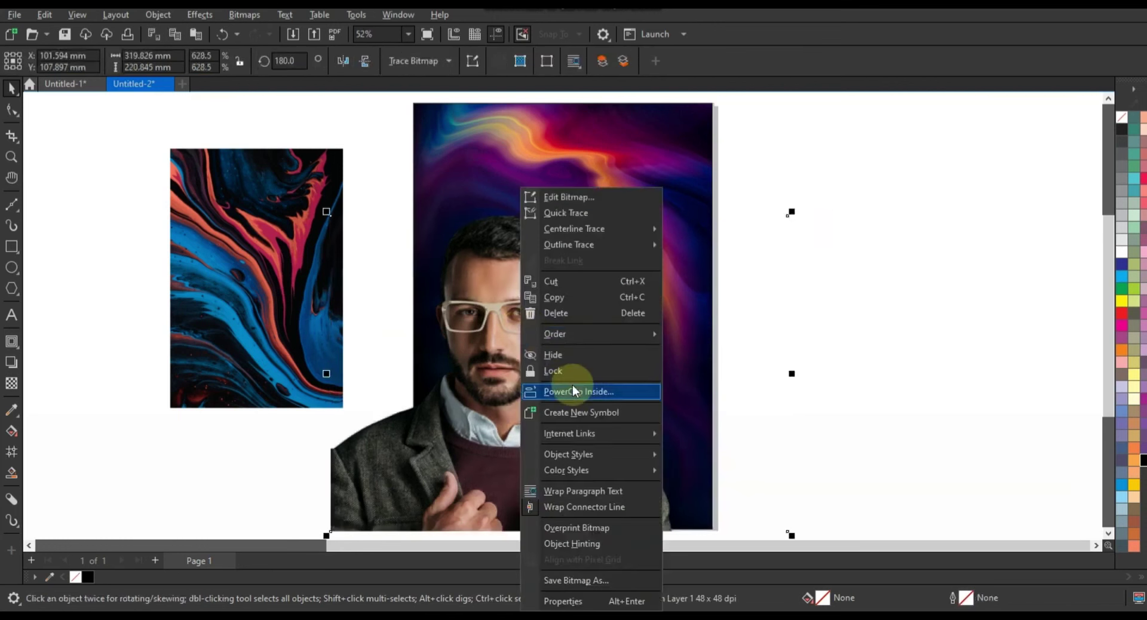
{"action": "left_click", "coordinate": [587, 388]}
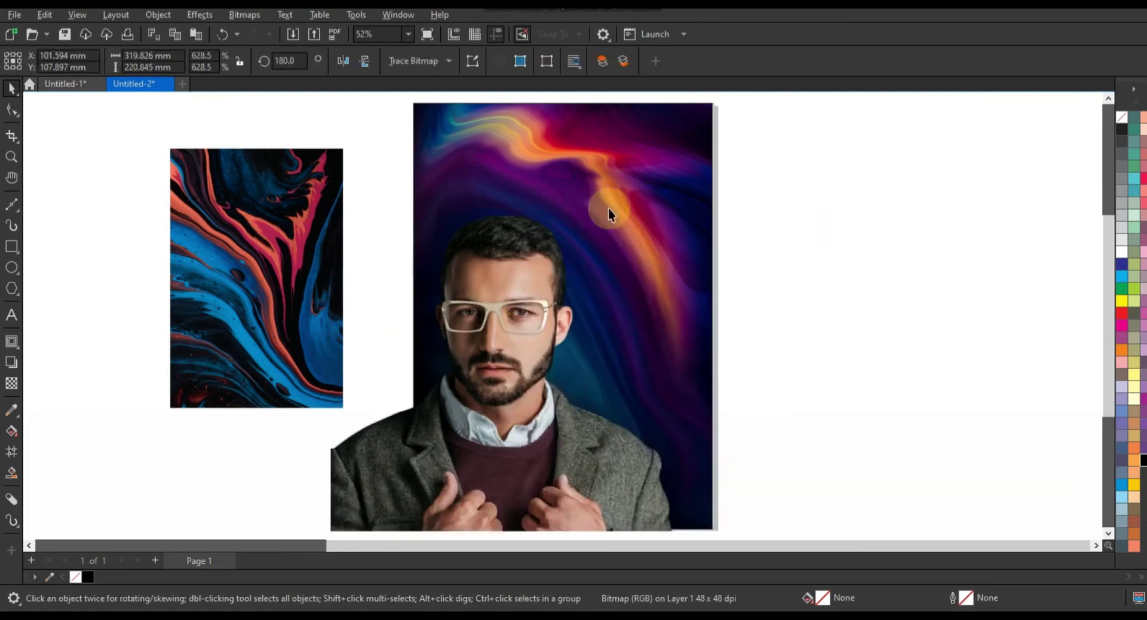
{"action": "left_click", "coordinate": [638, 142]}
{"action": "left_click", "coordinate": [828, 192]}
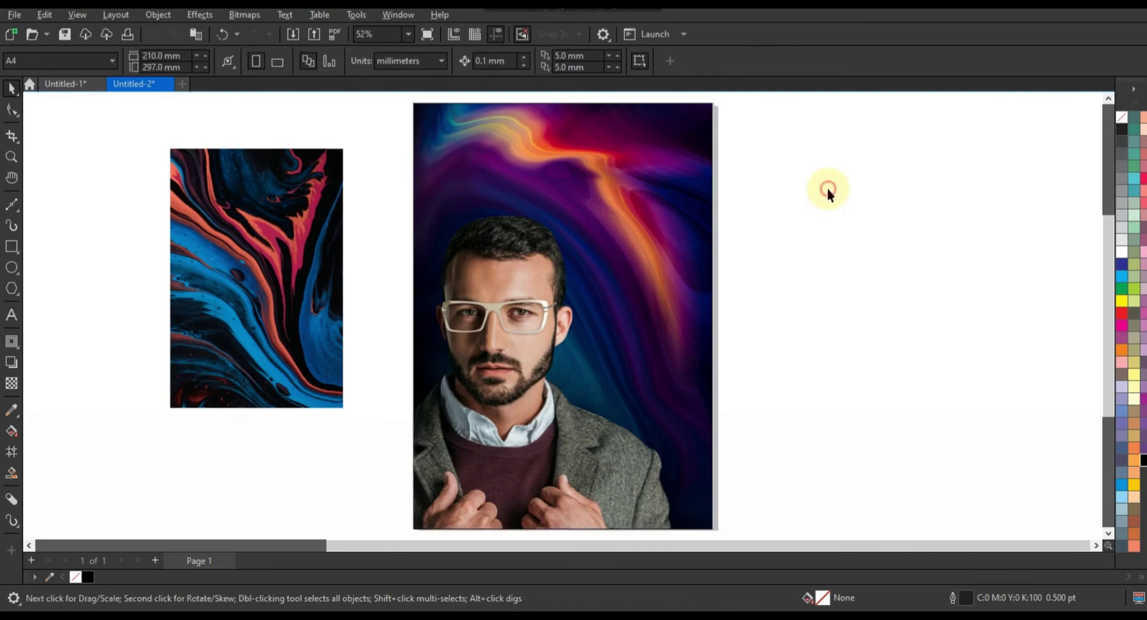
Move the marbled paint image out of the way and place the blue, red and magenta gradient image over the poster's upper part.
{"action": "key", "text": "F4"}
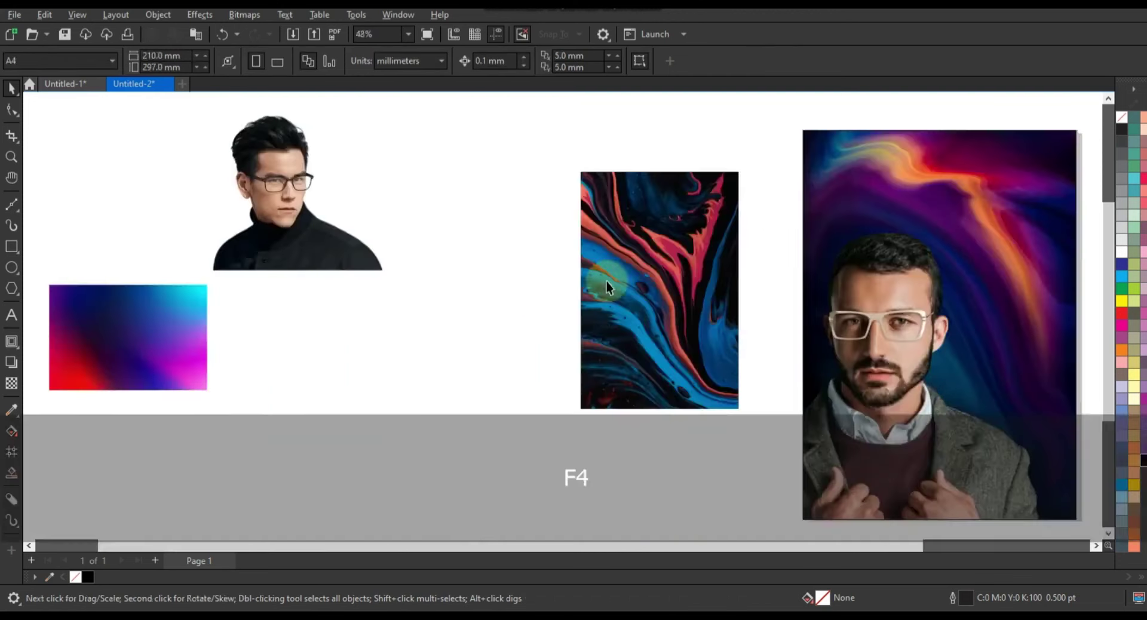
{"action": "left_click", "coordinate": [174, 345]}
{"action": "left_click_drag", "start_coordinate": [174, 345], "coordinate": [384, 475]}
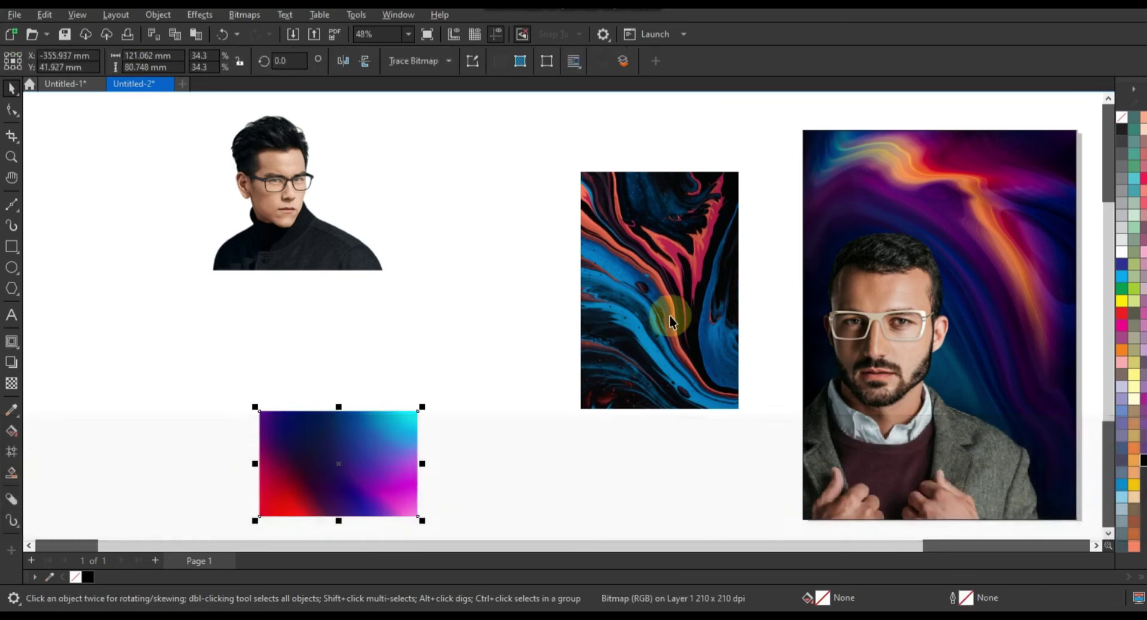
{"action": "left_click_drag", "start_coordinate": [671, 403], "coordinate": [471, 301]}
{"action": "left_click_drag", "start_coordinate": [380, 439], "coordinate": [668, 428]}
{"action": "left_click", "coordinate": [931, 338], "text": "shift"}
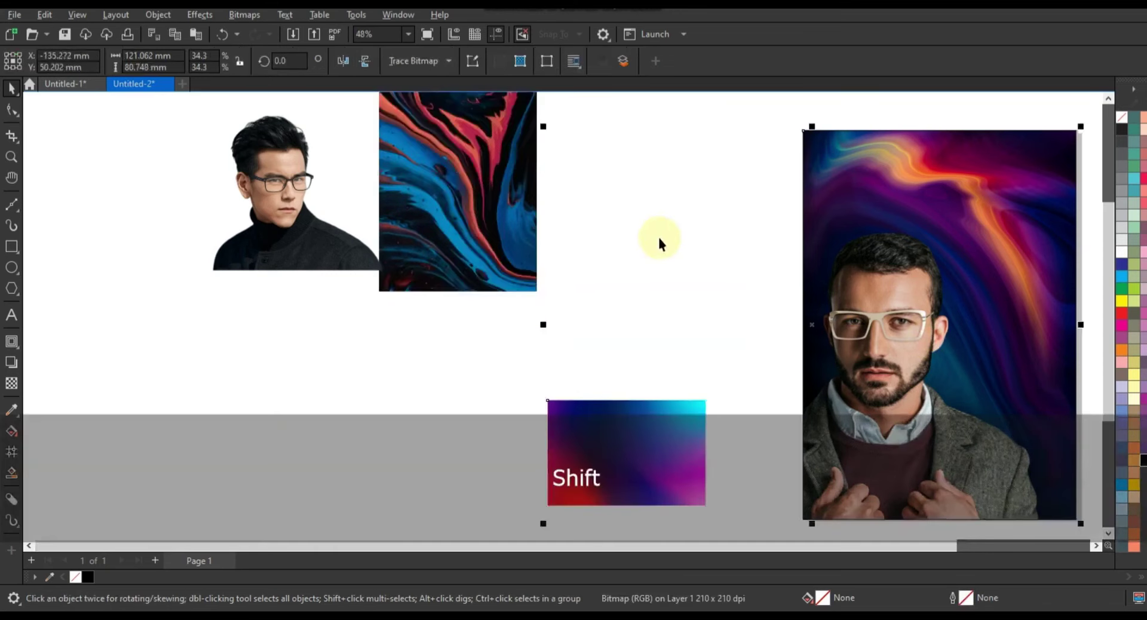
{"action": "key", "text": "shift+F2"}
{"action": "key", "text": "Escape"}
{"action": "left_click_drag", "start_coordinate": [366, 449], "coordinate": [621, 196]}
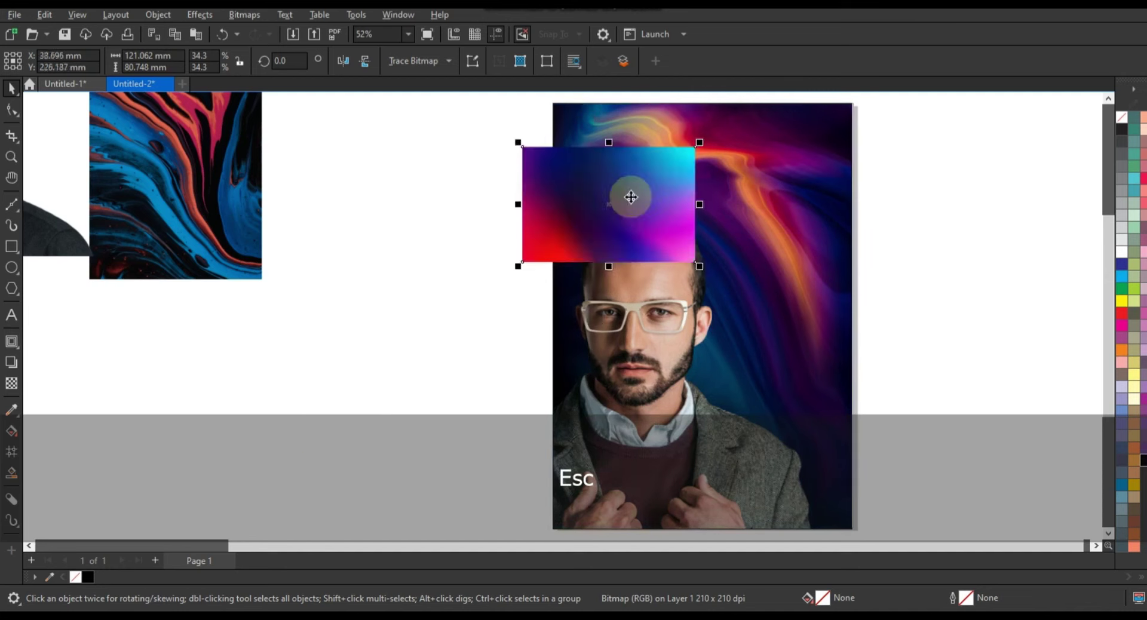
Rotate the gradient image to 270° so it stands upright and mirror it horizontally.
{"action": "left_click", "coordinate": [630, 194]}
{"action": "left_click_drag", "start_coordinate": [704, 142], "coordinate": [631, 284]}
{"action": "left_click", "coordinate": [492, 303]}
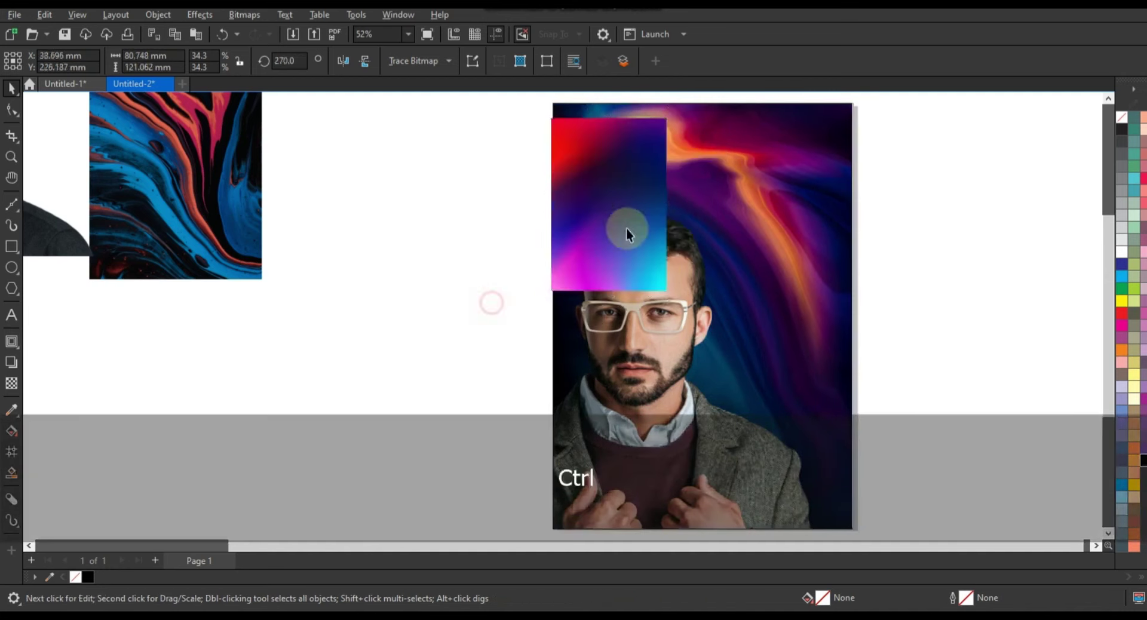
{"action": "left_click", "coordinate": [634, 228]}
{"action": "left_click", "coordinate": [343, 61]}
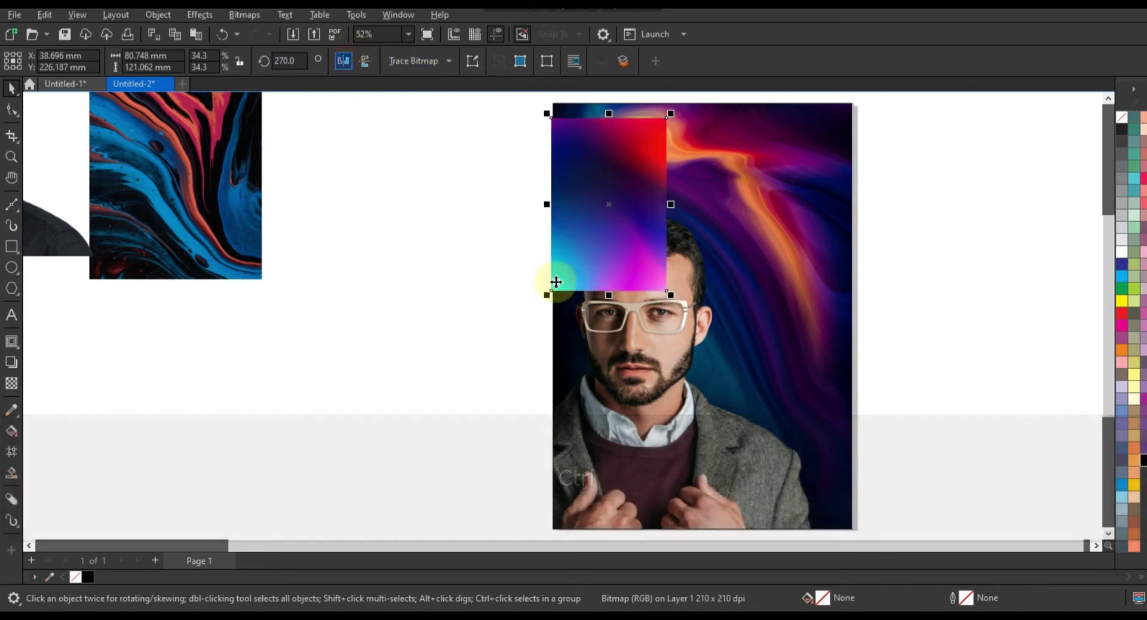
Enlarge the gradient image to about 212 × 319 mm over the man and set its transparency merge mode to Overlay.
{"action": "left_click_drag", "start_coordinate": [668, 296], "coordinate": [859, 495]}
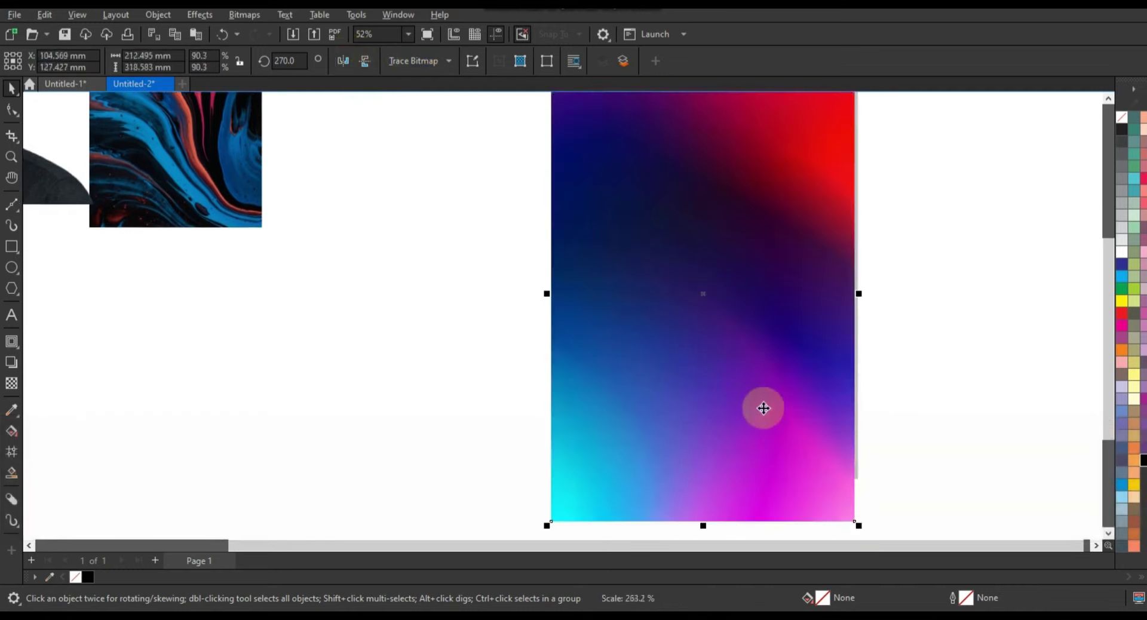
{"action": "left_click_drag", "start_coordinate": [747, 379], "coordinate": [735, 415]}
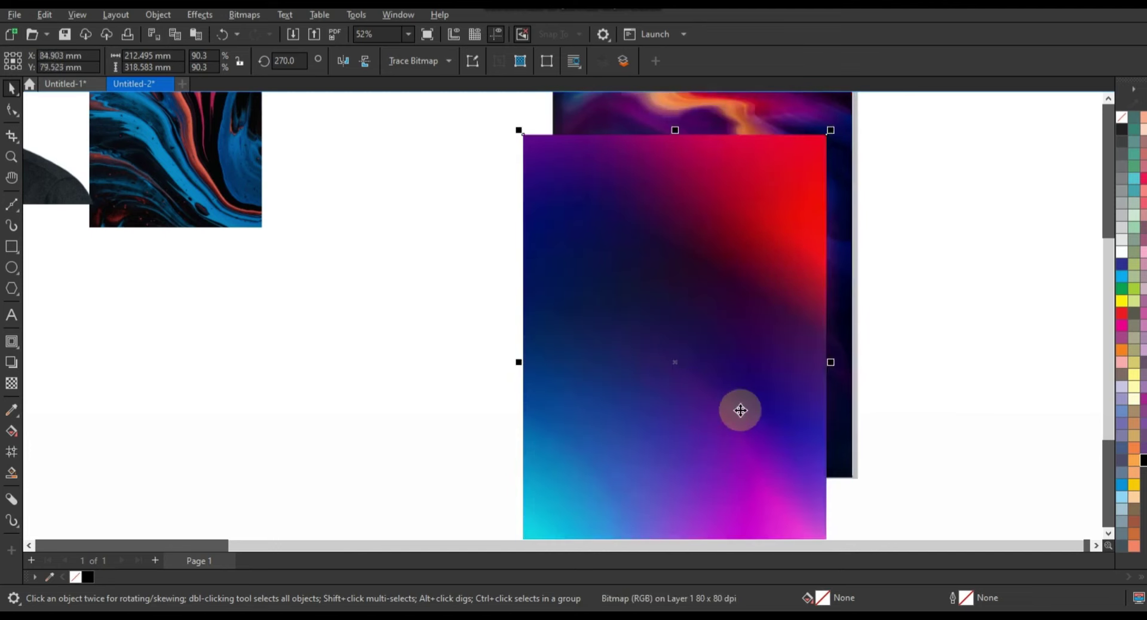
{"action": "left_click", "coordinate": [11, 385]}
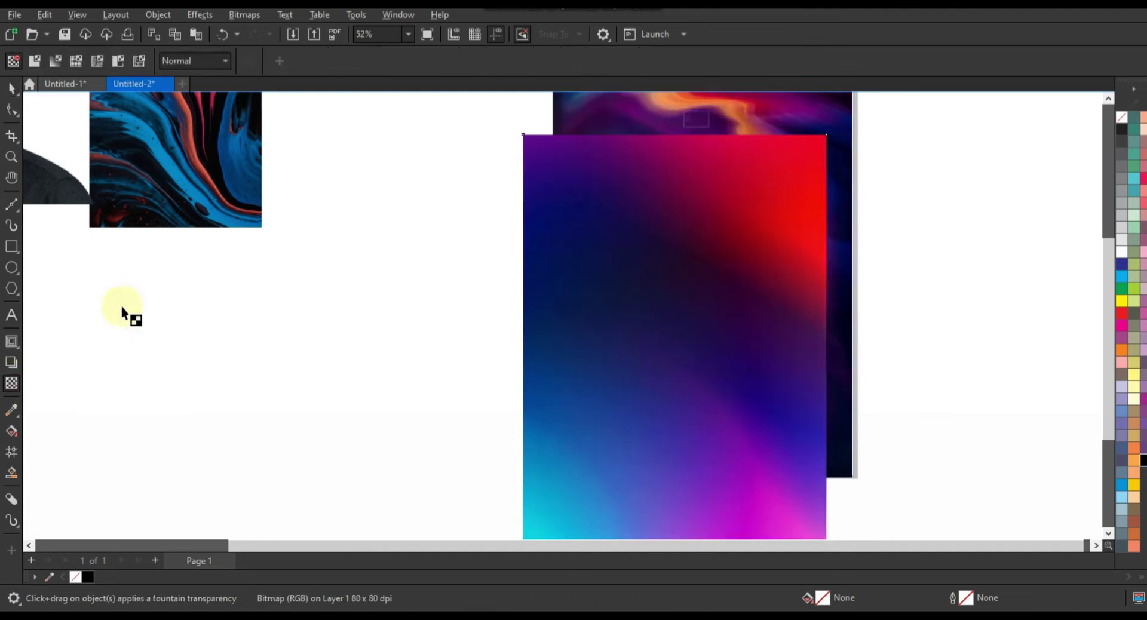
{"action": "left_click", "coordinate": [202, 60]}
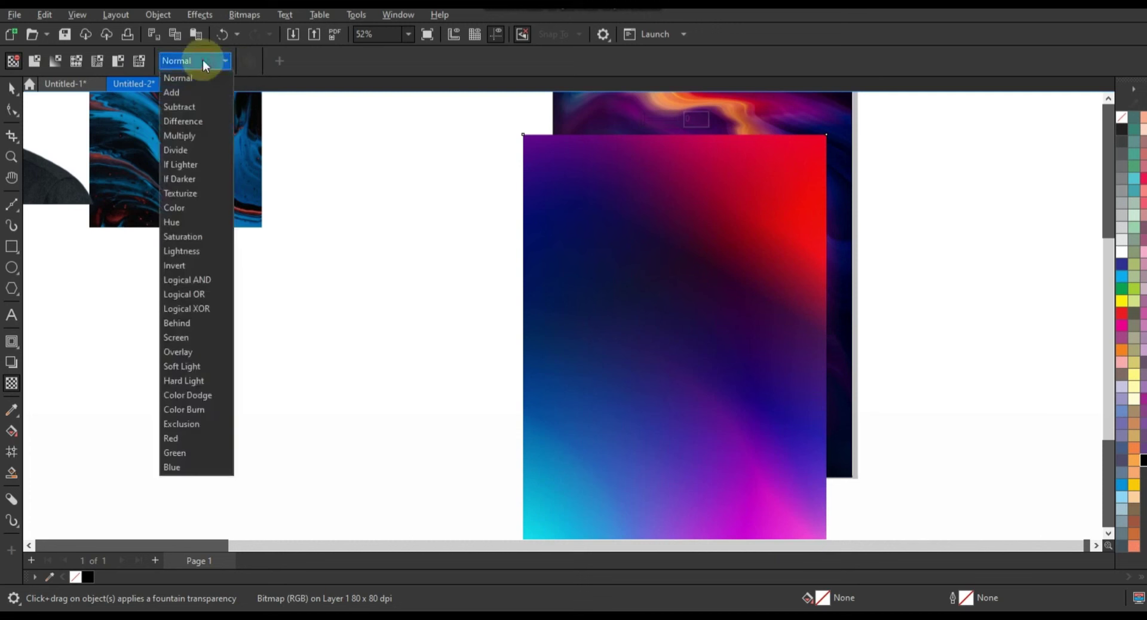
{"action": "left_click", "coordinate": [189, 351]}
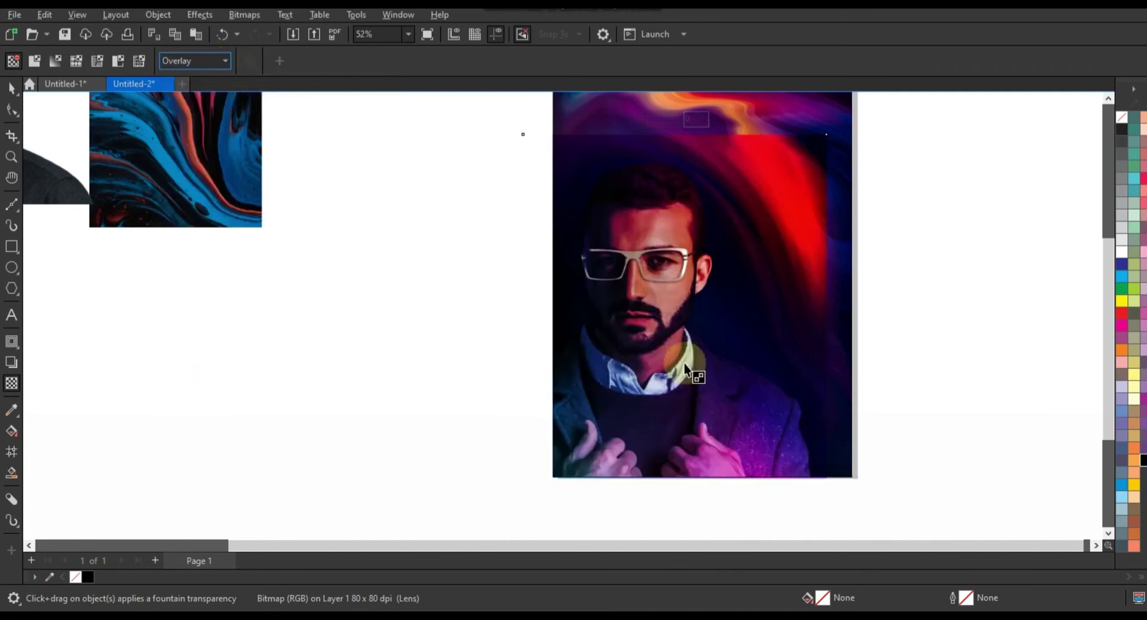
Give the gradient overlay a uniform transparency of 36.
{"action": "left_click", "coordinate": [654, 118]}
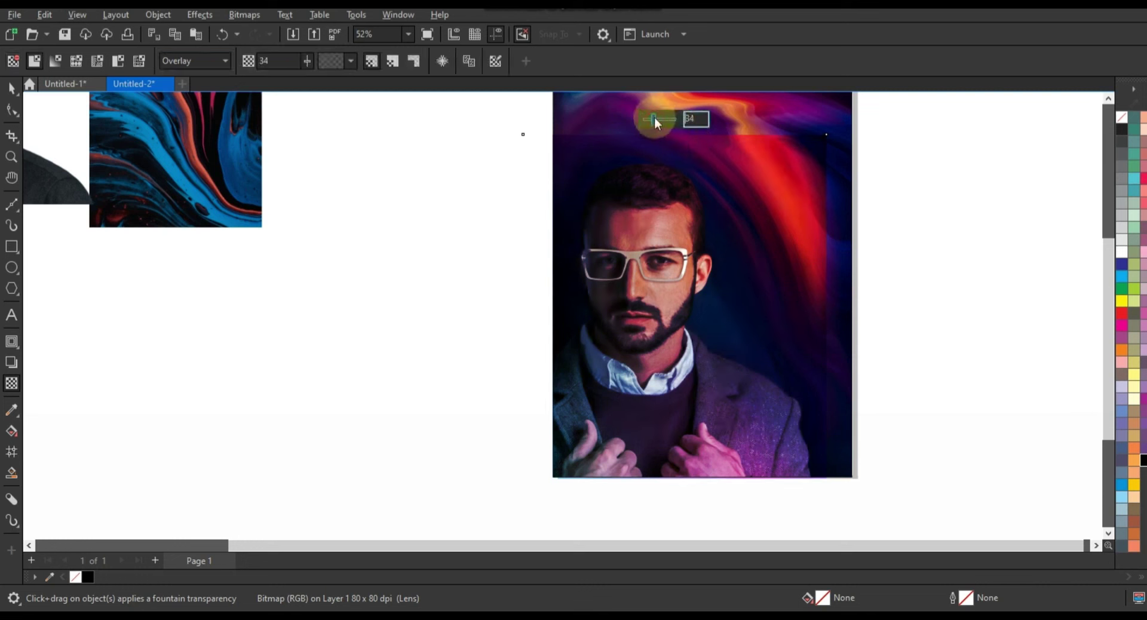
{"action": "left_click", "coordinate": [659, 118]}
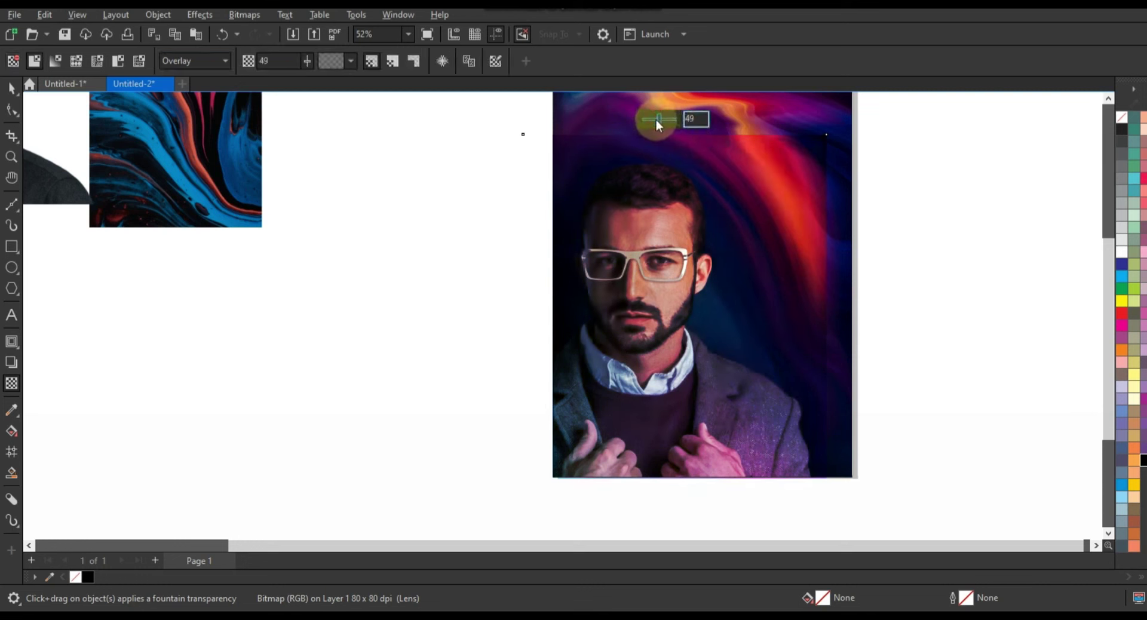
{"action": "left_click", "coordinate": [654, 119]}
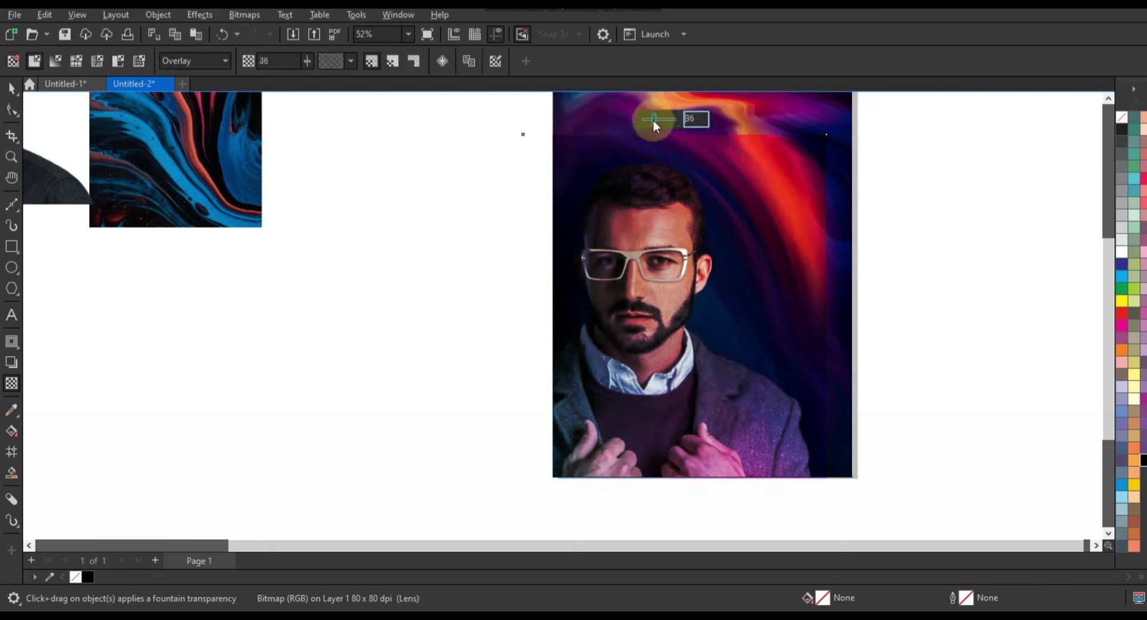
{"action": "left_click", "coordinate": [12, 88]}
{"action": "key", "text": "shift+F2"}
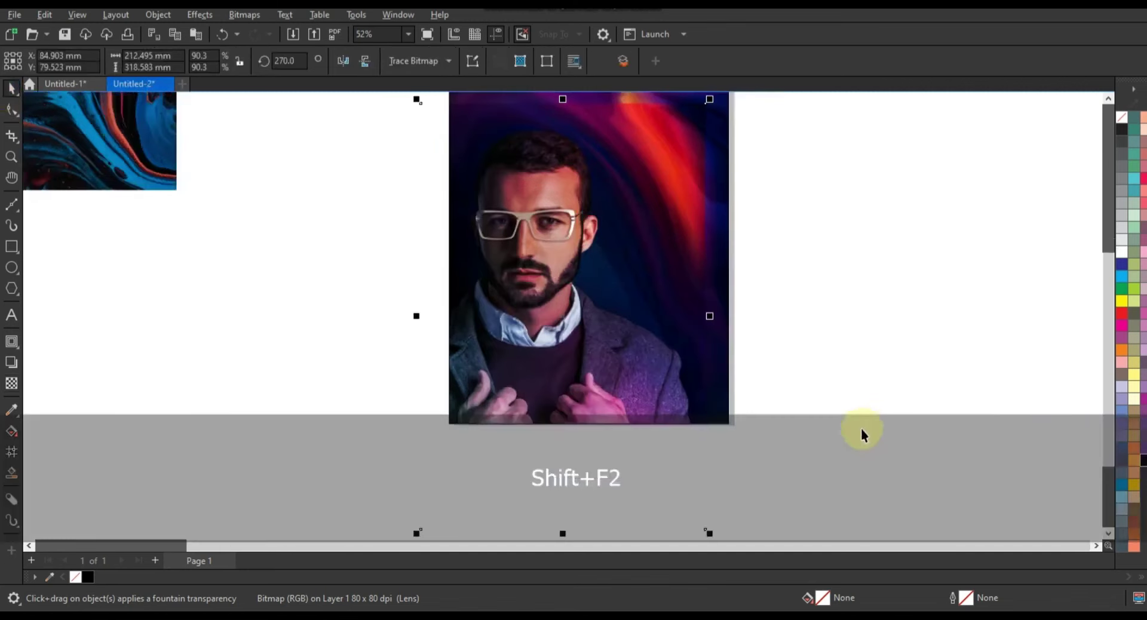
{"action": "key", "text": "Escape"}
{"action": "left_click", "coordinate": [1109, 97]}
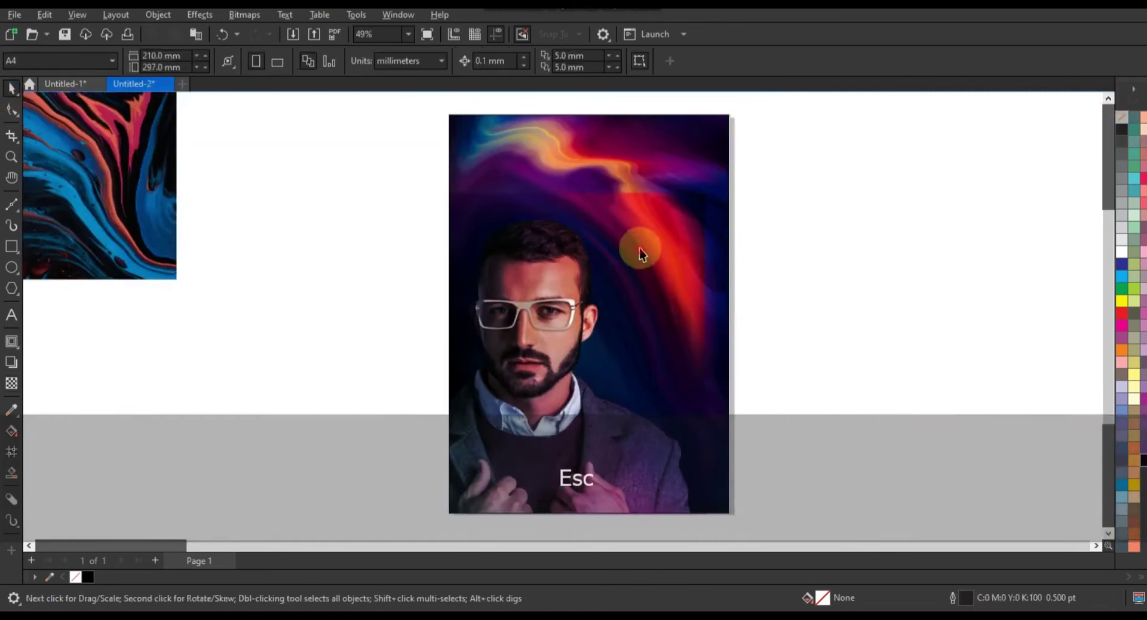
Rotate the gradient overlay to 180° and shift it left so its lower edge meets the page bottom.
{"action": "left_click", "coordinate": [640, 249]}
{"action": "left_click", "coordinate": [640, 249]}
{"action": "left_click_drag", "start_coordinate": [710, 189], "coordinate": [705, 482]}
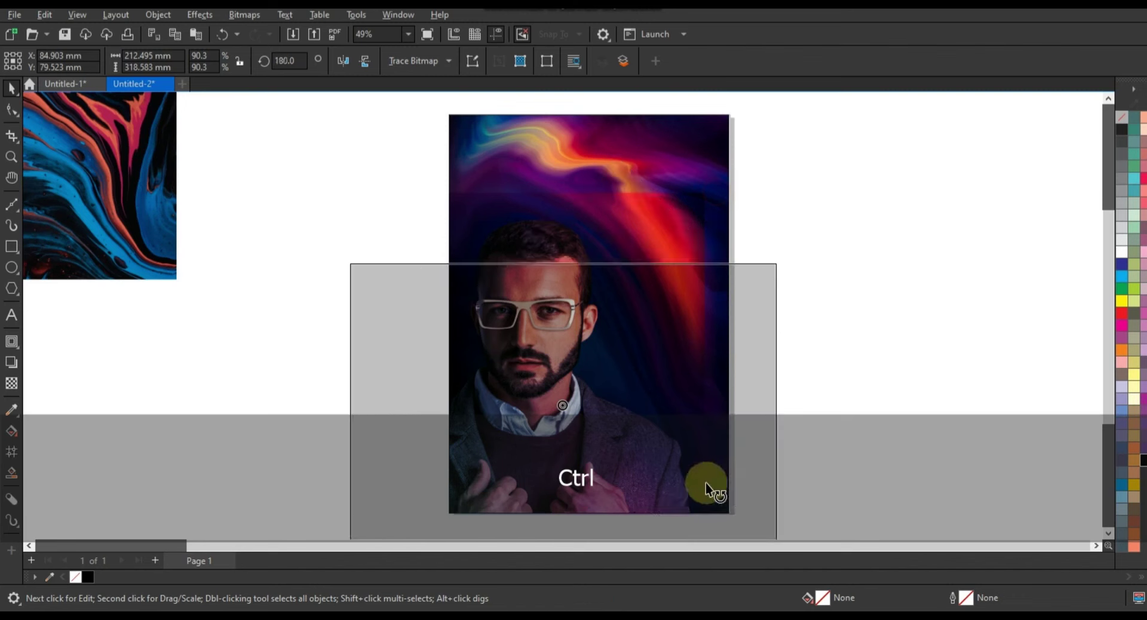
{"action": "left_click", "coordinate": [722, 362]}
{"action": "left_click_drag", "start_coordinate": [724, 361], "coordinate": [603, 362]}
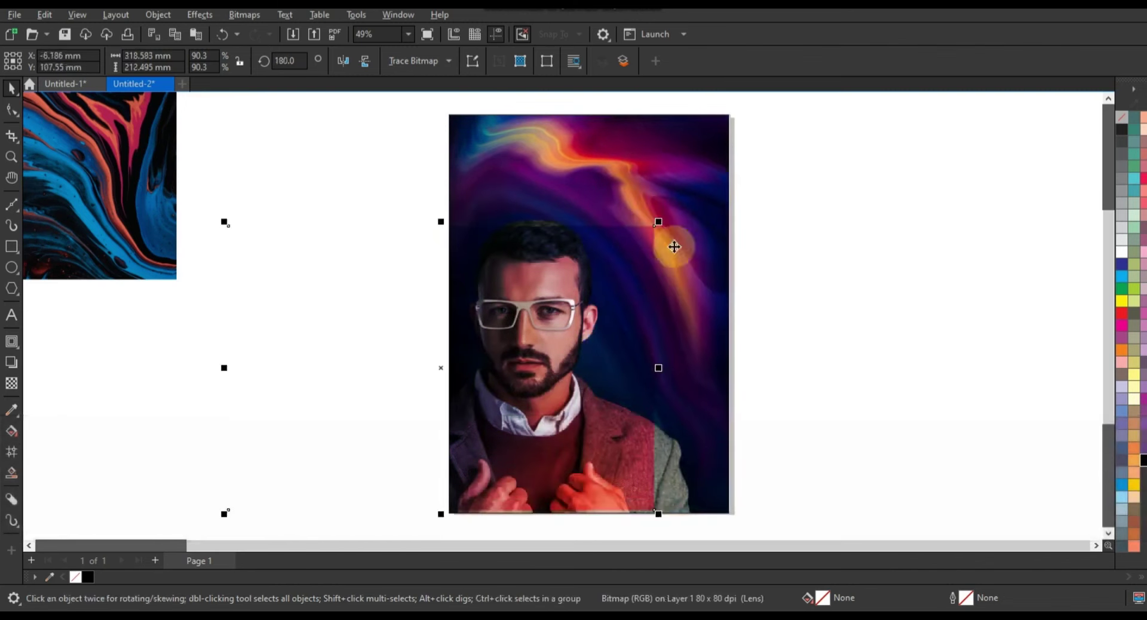
Enlarge the gradient overlay to about 371 × 248 mm and reposition it so its magenta area falls on the man.
{"action": "left_click_drag", "start_coordinate": [659, 222], "coordinate": [726, 176]}
{"action": "left_click_drag", "start_coordinate": [680, 253], "coordinate": [677, 245]}
{"action": "left_click_drag", "start_coordinate": [597, 287], "coordinate": [820, 279]}
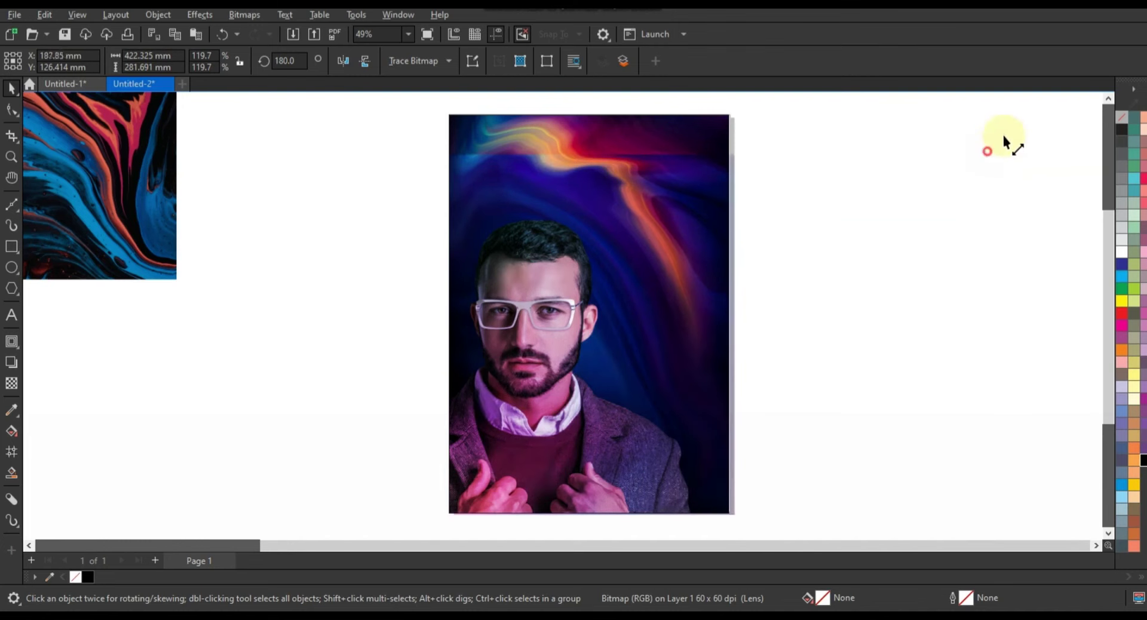
{"action": "left_click_drag", "start_coordinate": [1003, 135], "coordinate": [1030, 124]}
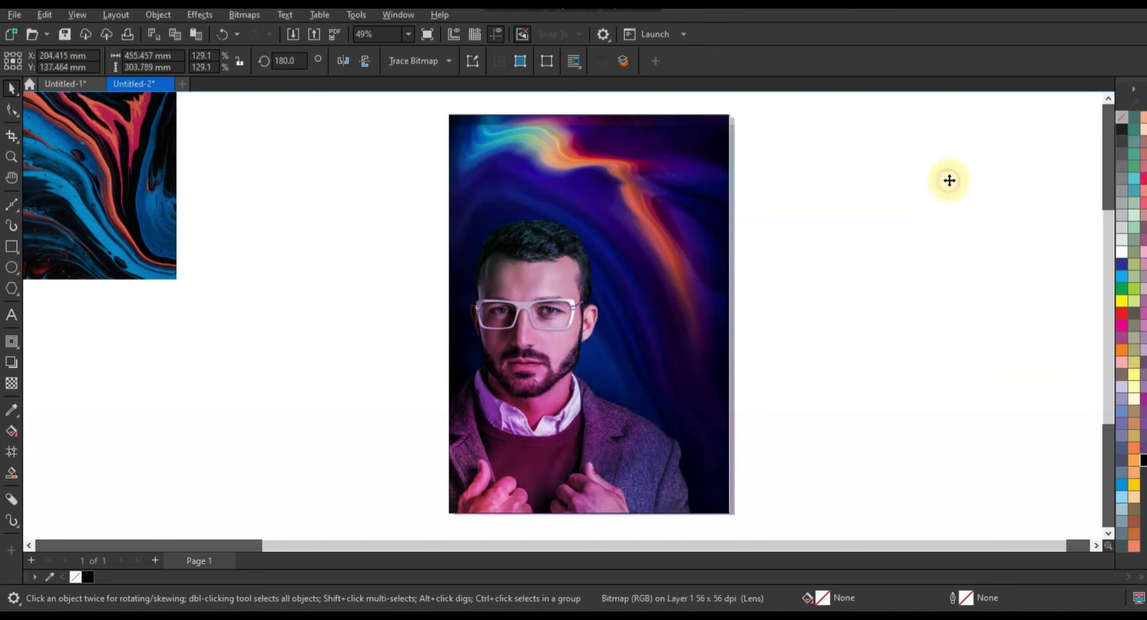
{"action": "left_click_drag", "start_coordinate": [949, 180], "coordinate": [948, 188]}
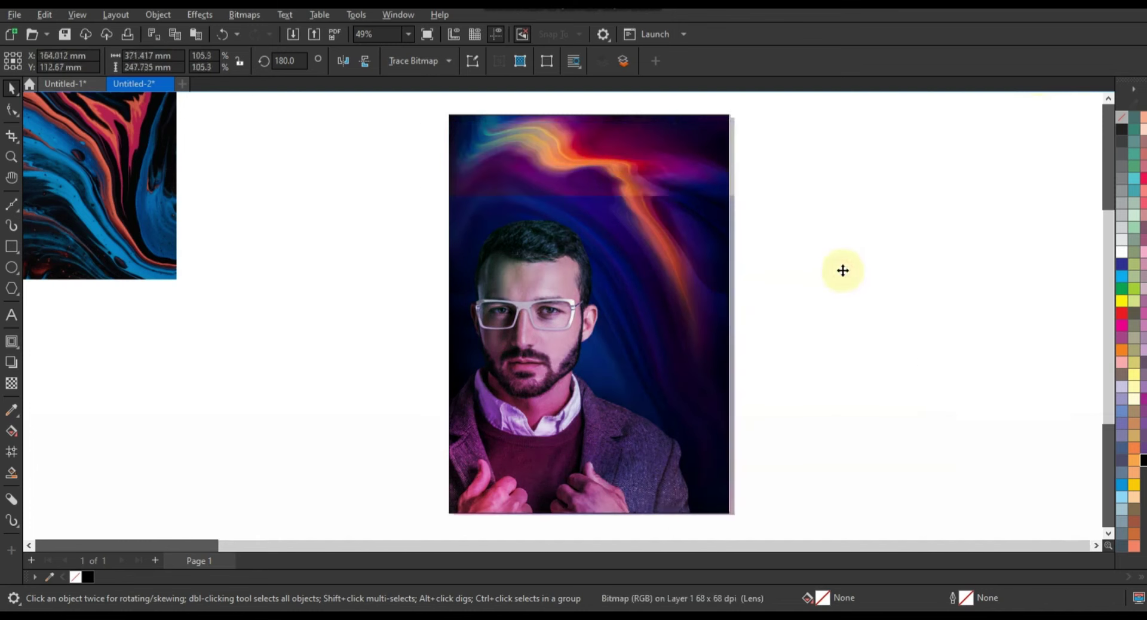
{"action": "left_click_drag", "start_coordinate": [842, 270], "coordinate": [840, 269]}
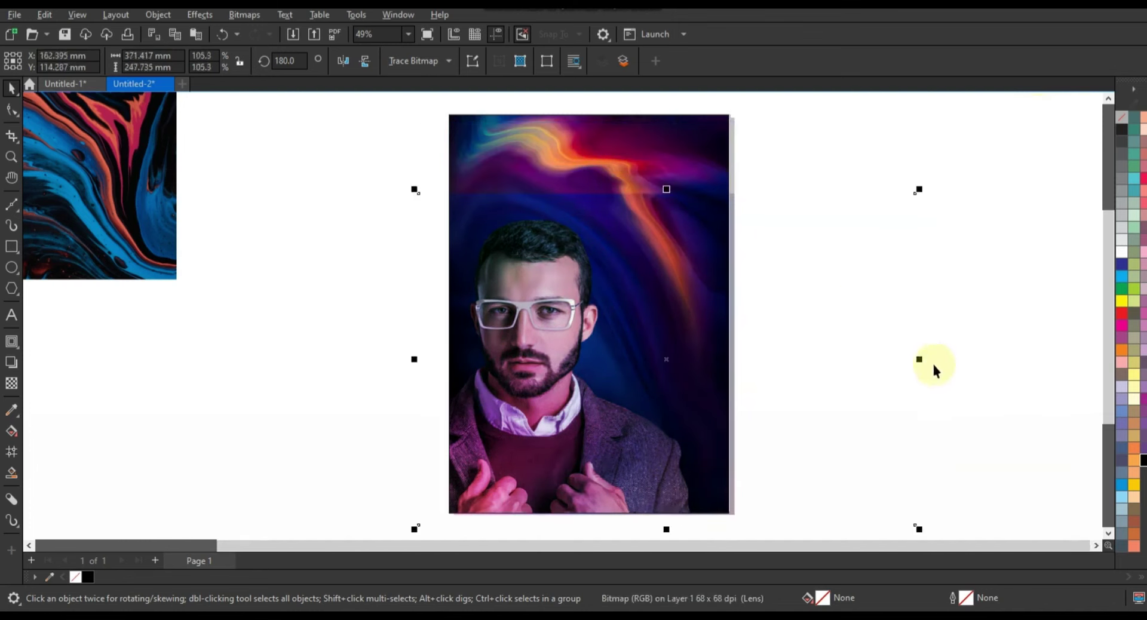
Narrow the gradient overlay to the page's right edge and scale it to about 227 × 245 mm.
{"action": "left_click_drag", "start_coordinate": [920, 362], "coordinate": [734, 357]}
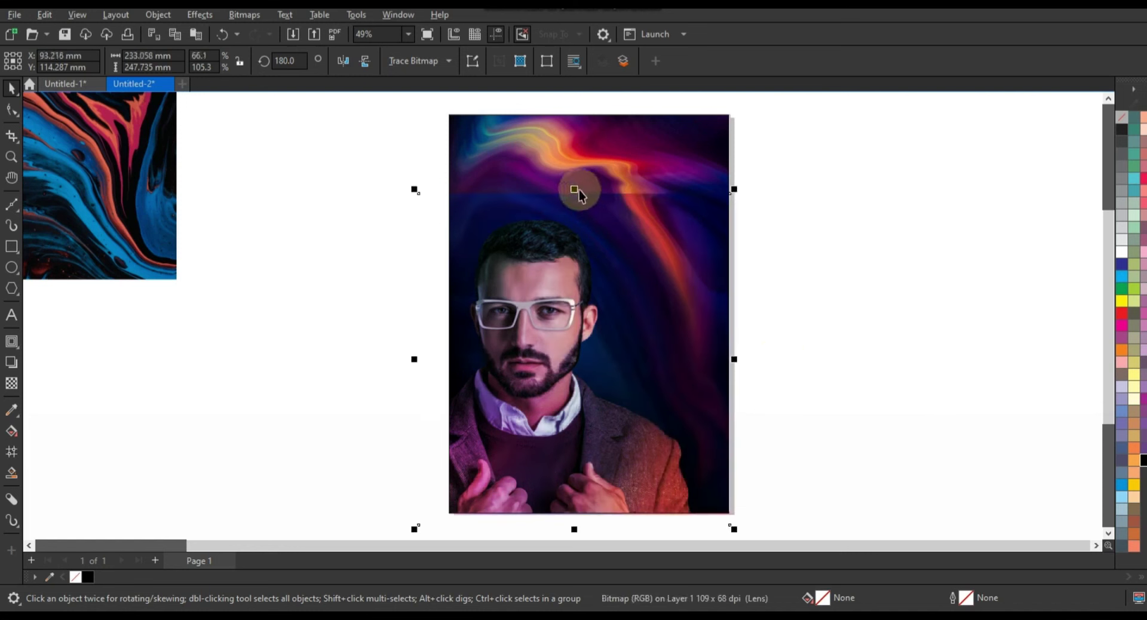
{"action": "left_click_drag", "start_coordinate": [574, 193], "coordinate": [577, 189]}
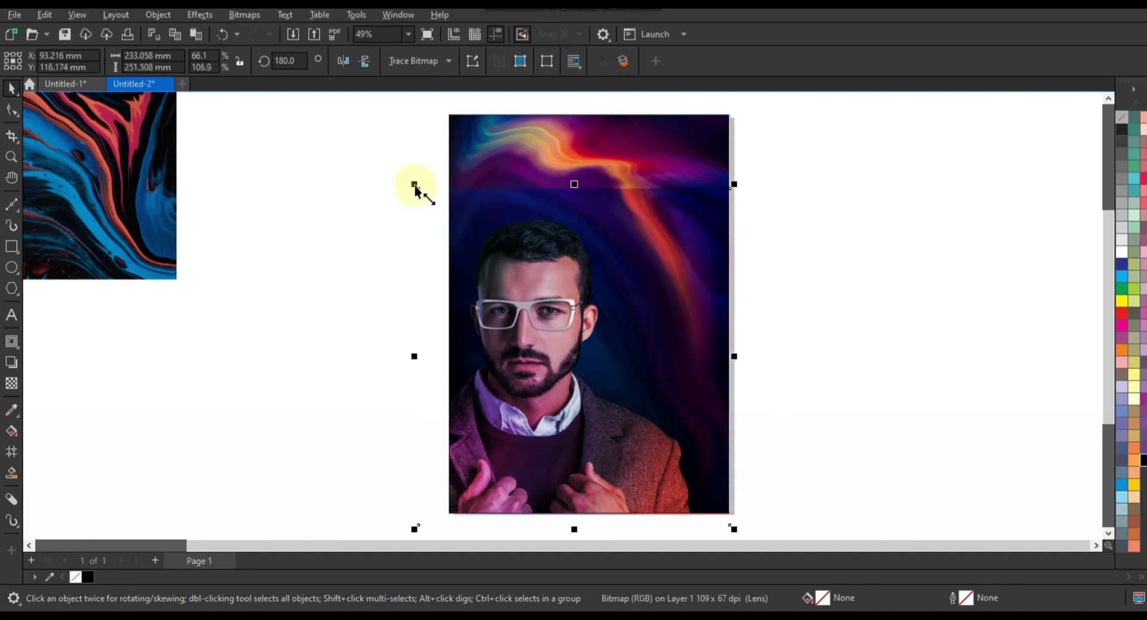
{"action": "left_click_drag", "start_coordinate": [413, 184], "coordinate": [421, 189]}
{"action": "key", "text": "shift"}
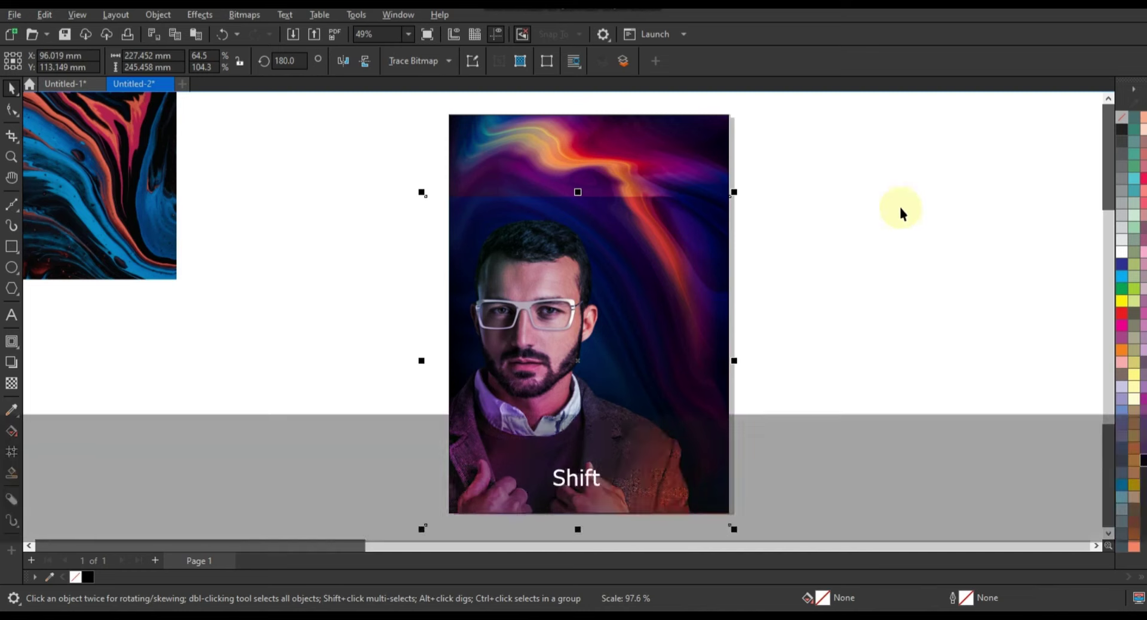
Set the gradient overlay's transparency to 28 and deselect it.
{"action": "key", "text": "shift+F2"}
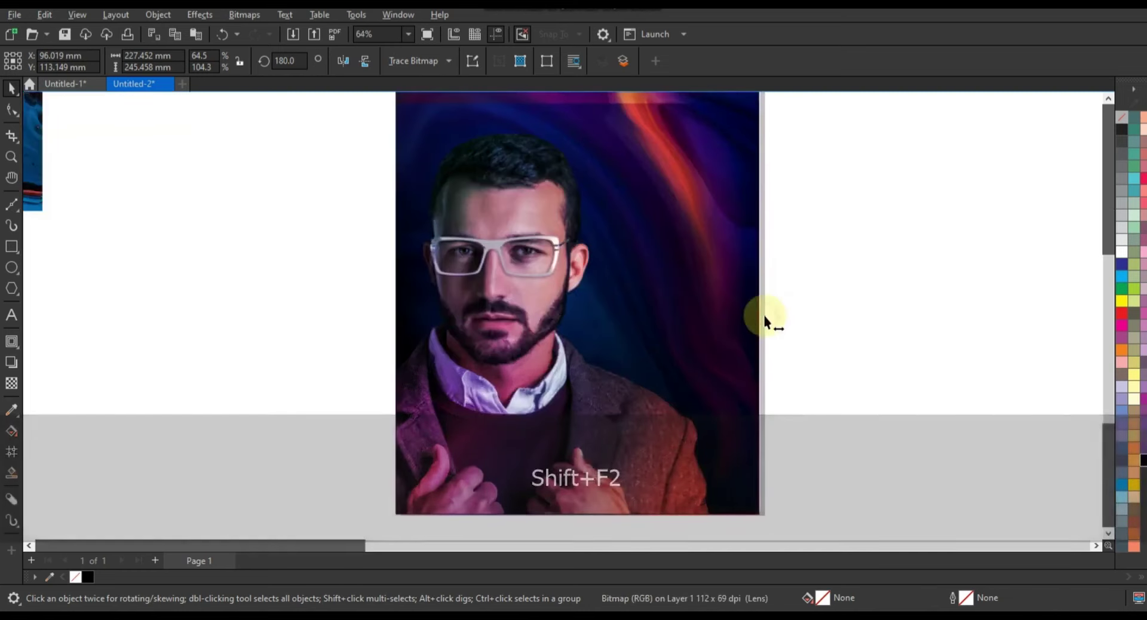
{"action": "left_click", "coordinate": [12, 383]}
{"action": "key", "text": "F3"}
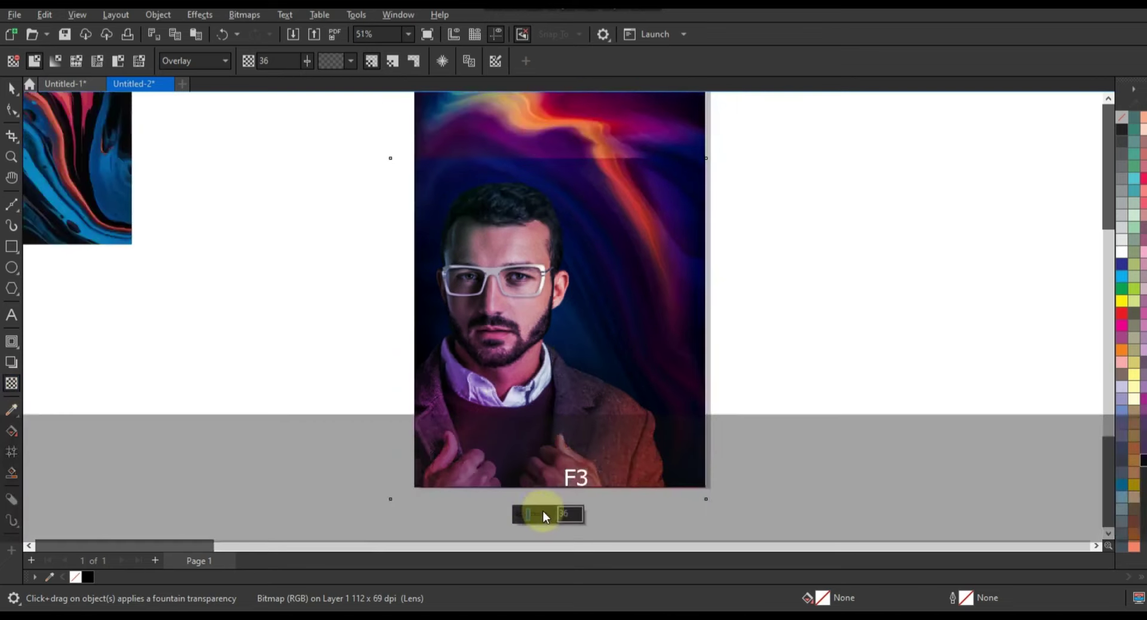
{"action": "left_click_drag", "start_coordinate": [525, 513], "coordinate": [524, 515]}
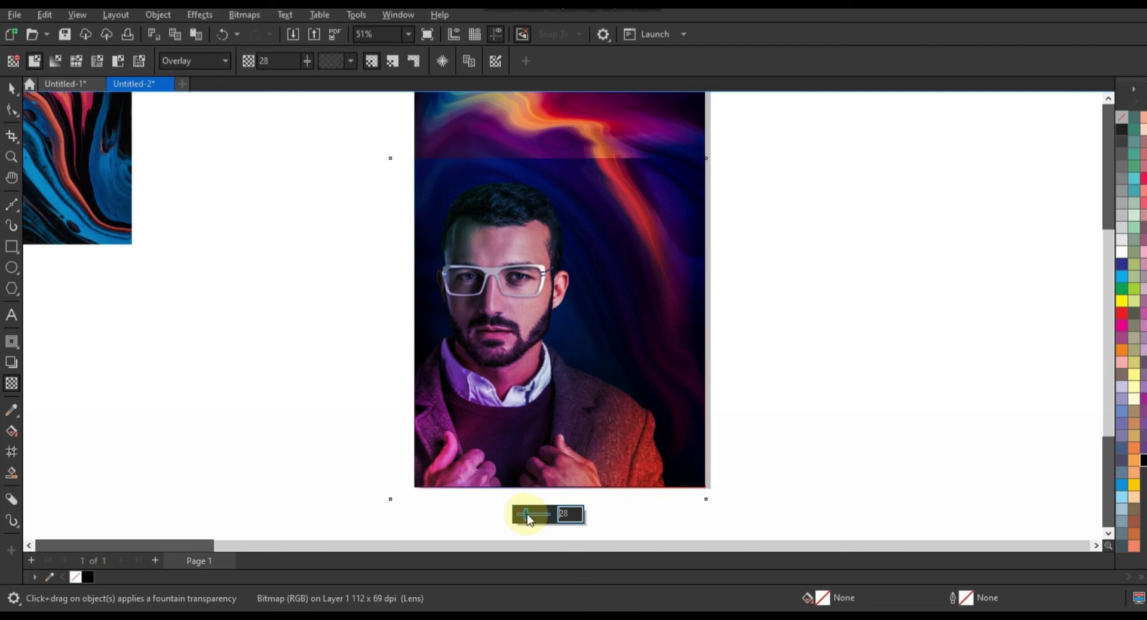
{"action": "left_click", "coordinate": [12, 88]}
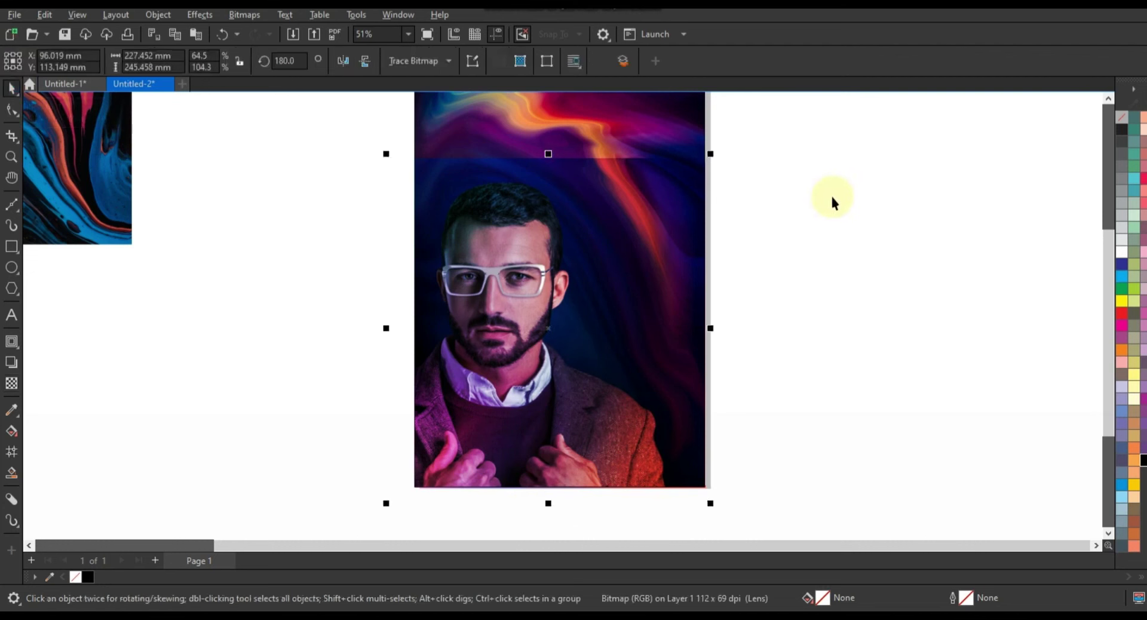
{"action": "left_click", "coordinate": [832, 198]}
{"action": "left_click", "coordinate": [1108, 99]}
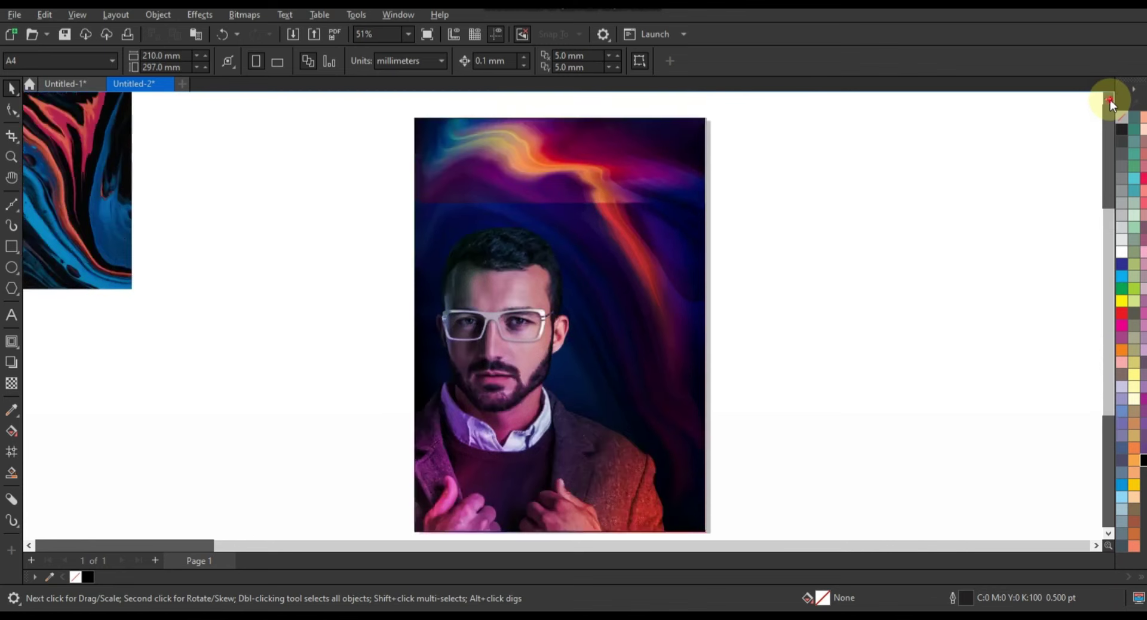
Try to convert the gradient overlay to a 300 dpi CMYK bitmap and fade its upper edge with a fountain transparency.
{"action": "left_click", "coordinate": [681, 291]}
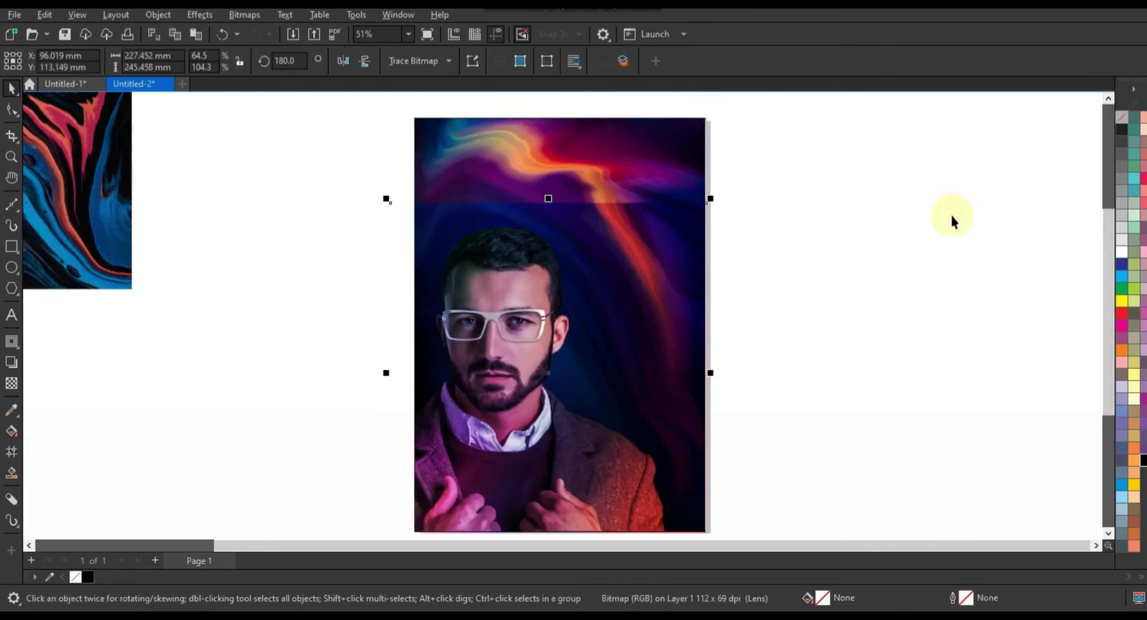
{"action": "left_click", "coordinate": [266, 33]}
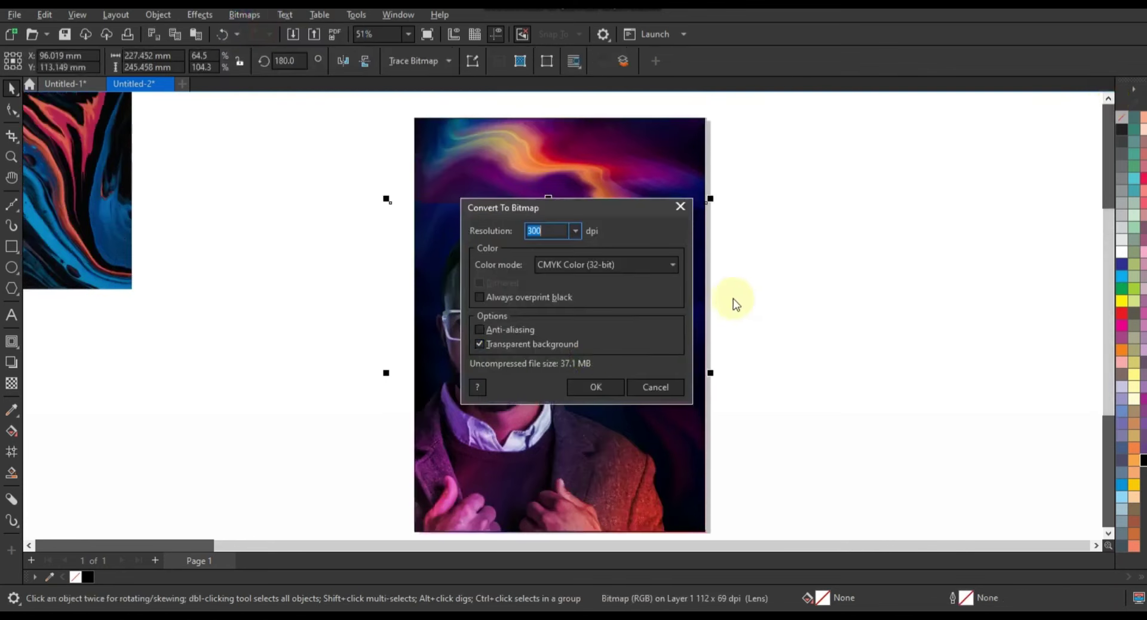
{"action": "left_click", "coordinate": [582, 387]}
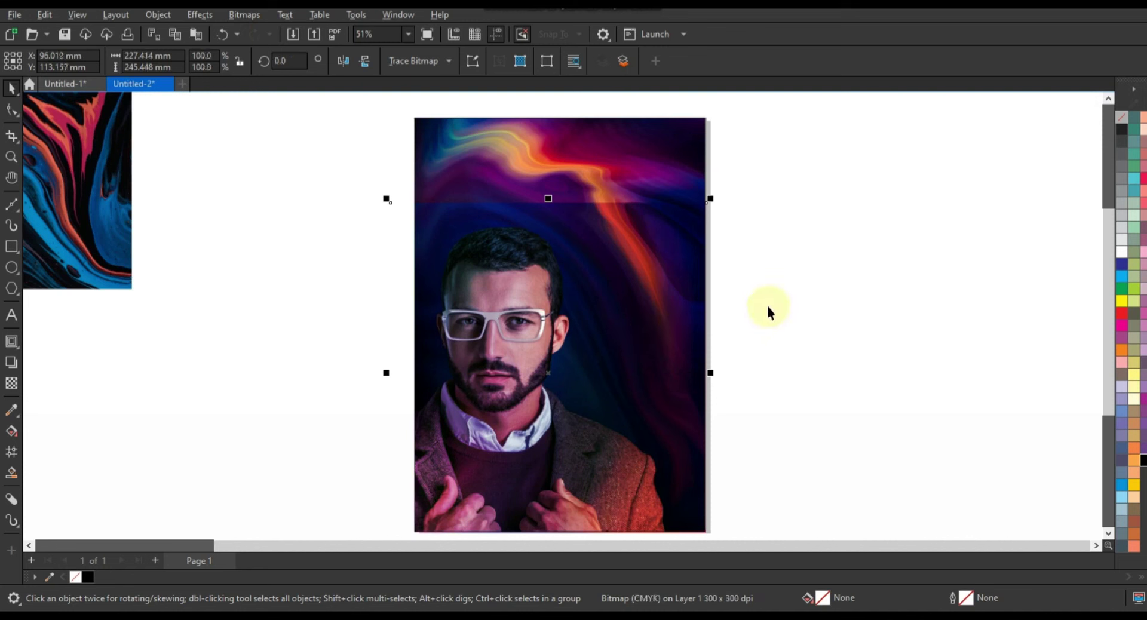
{"action": "left_click_drag", "start_coordinate": [547, 278], "coordinate": [573, 203]}
{"action": "left_click", "coordinate": [12, 89]}
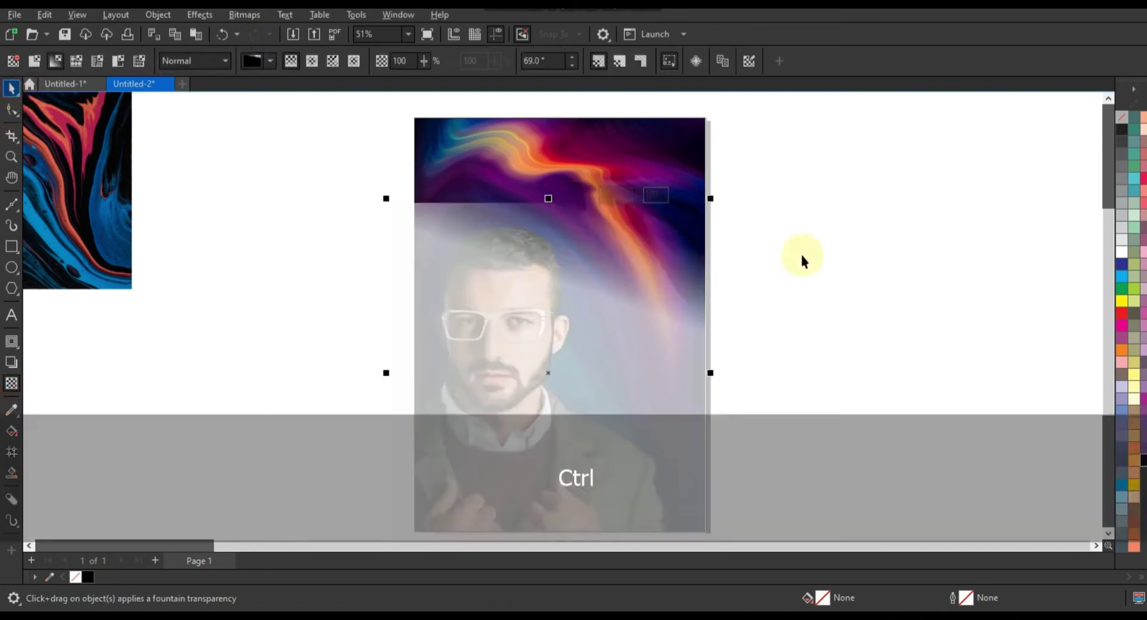
{"action": "key", "text": "ctrl+z"}
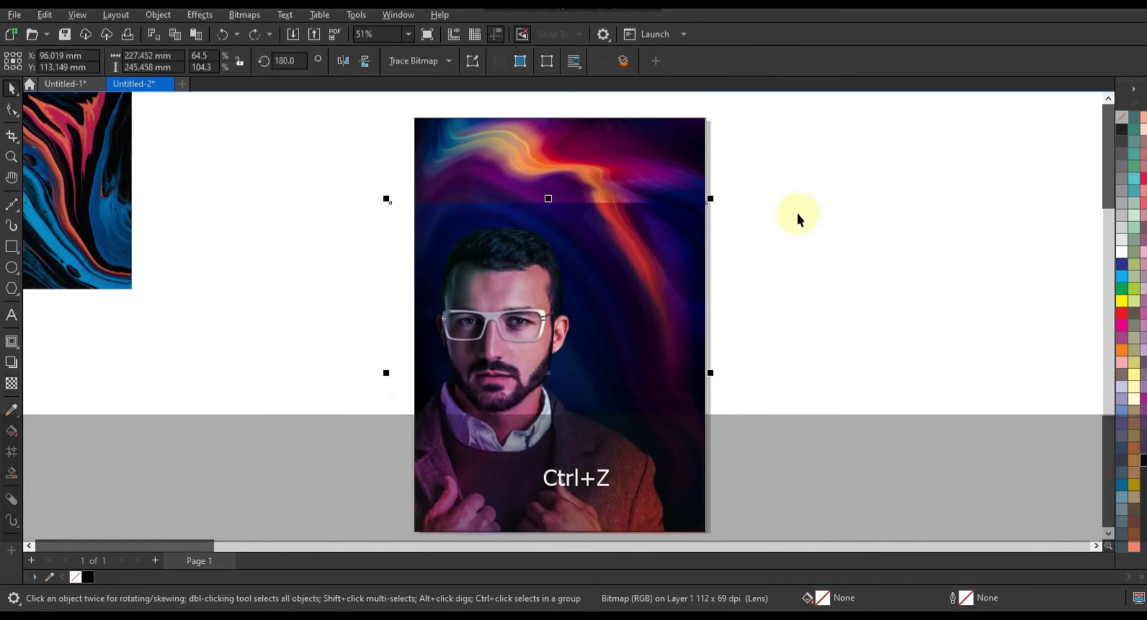
Stretch the gradient overlay up to the page's upper edge, to about 227 × 305 mm, and send it to the back.
{"action": "left_click_drag", "start_coordinate": [550, 201], "coordinate": [554, 119]}
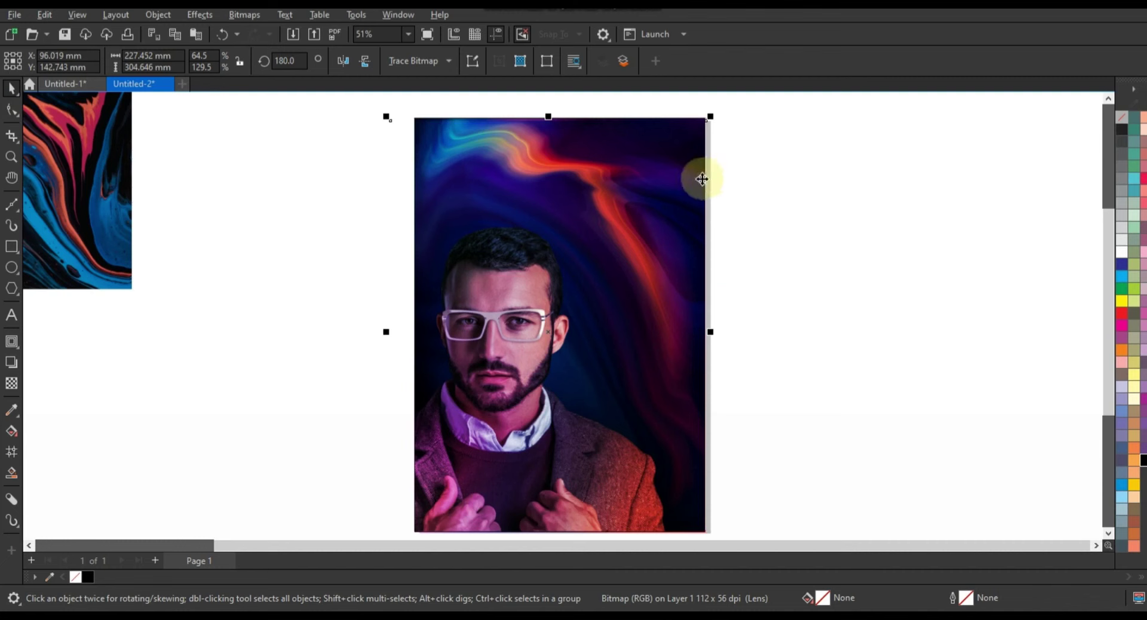
{"action": "key", "text": "shift+Page_Down"}
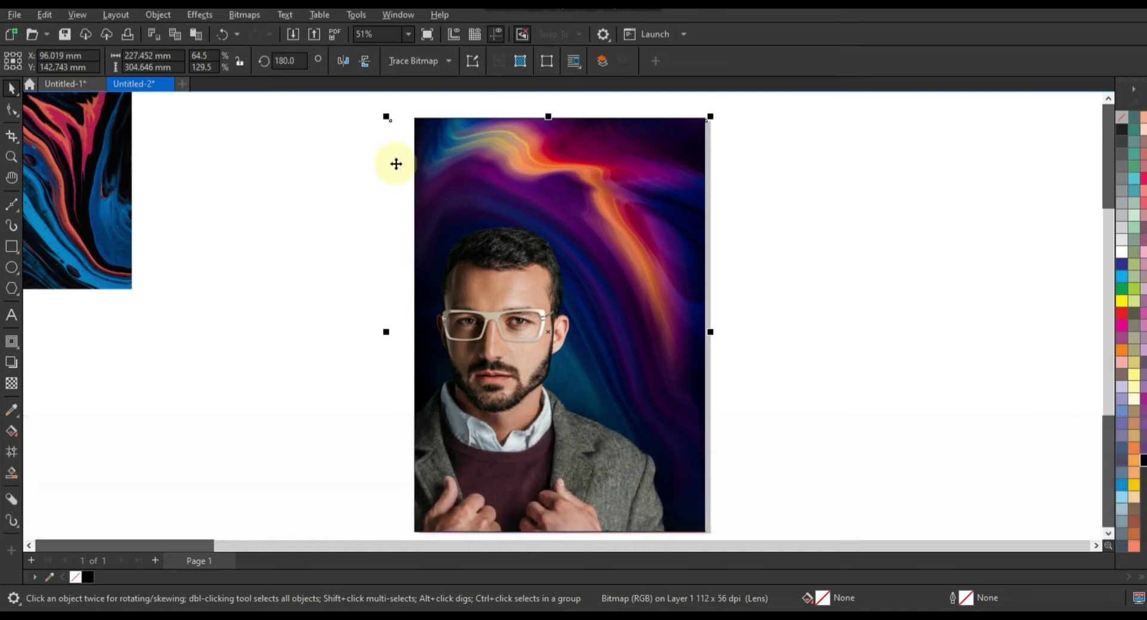
PowerClip the gradient overlay inside the poster rectangle and leave everything deselected.
{"action": "right_click", "coordinate": [394, 164]}
{"action": "left_click", "coordinate": [448, 369]}
{"action": "left_click", "coordinate": [488, 228]}
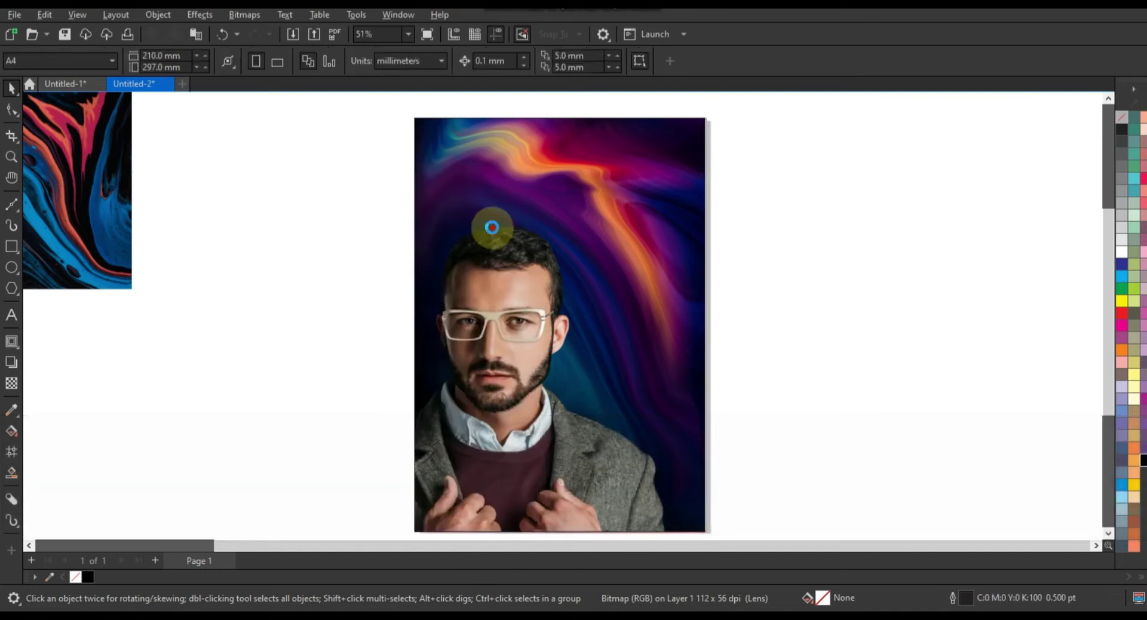
{"action": "left_click", "coordinate": [839, 230]}
{"action": "left_click", "coordinate": [639, 317]}
{"action": "key", "text": "shift+F2"}
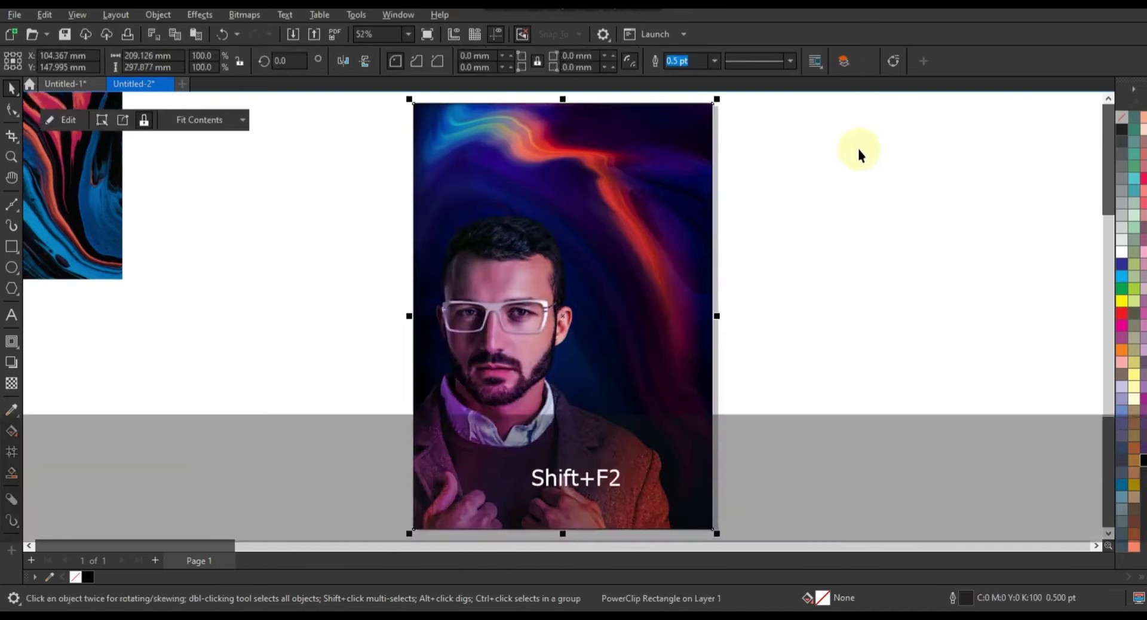
{"action": "key", "text": "Escape"}
Add the artistic text "ELECTRO MUSIC" on two lines in the empty area beside the poster.
{"action": "key", "text": "z"}
{"action": "left_click_drag", "start_coordinate": [378, 162], "coordinate": [809, 495]}
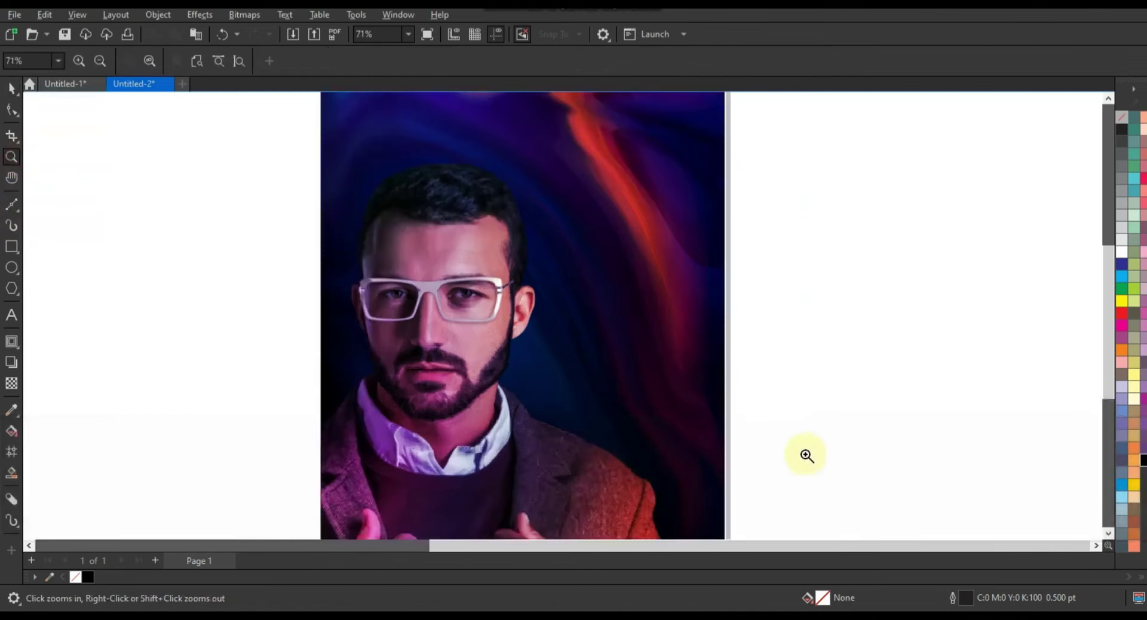
{"action": "left_click", "coordinate": [11, 315]}
{"action": "left_click", "coordinate": [145, 321]}
{"action": "key", "text": "Caps_Lock"}
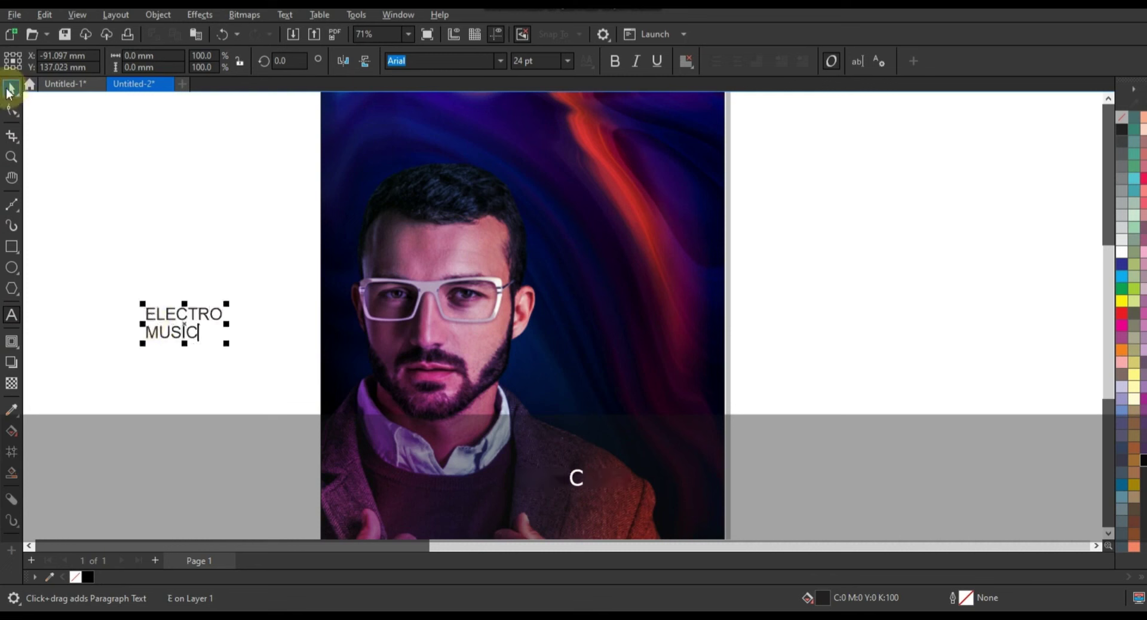
{"action": "left_click", "coordinate": [12, 88]}
Set the ELECTRO MUSIC text in the American Captain font and fill it white.
{"action": "left_click", "coordinate": [497, 61]}
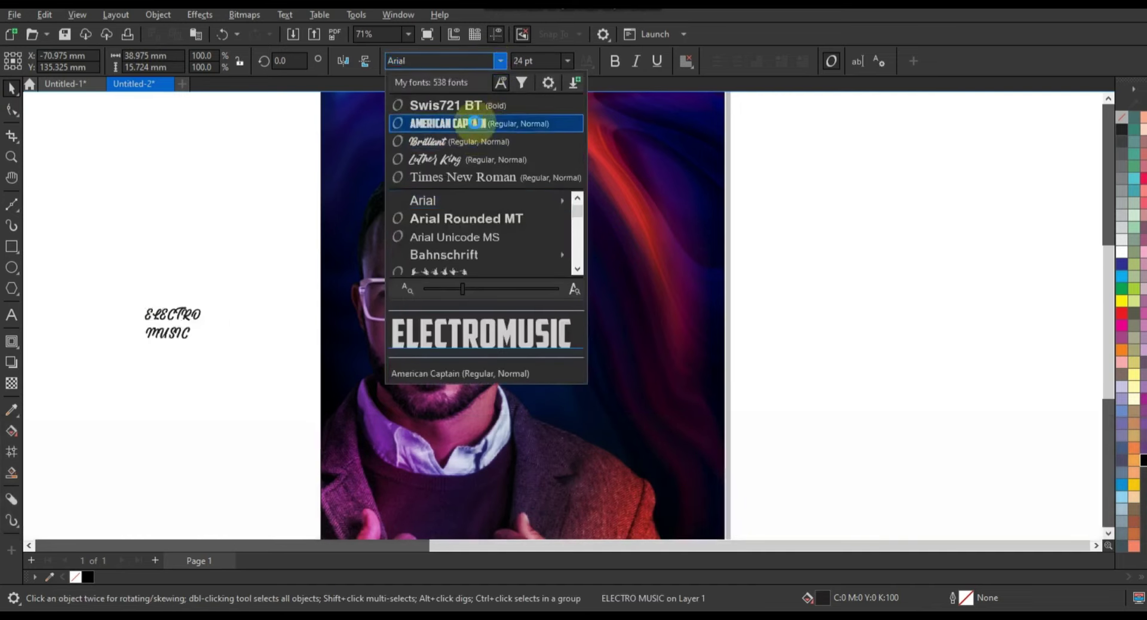
{"action": "left_click", "coordinate": [476, 124]}
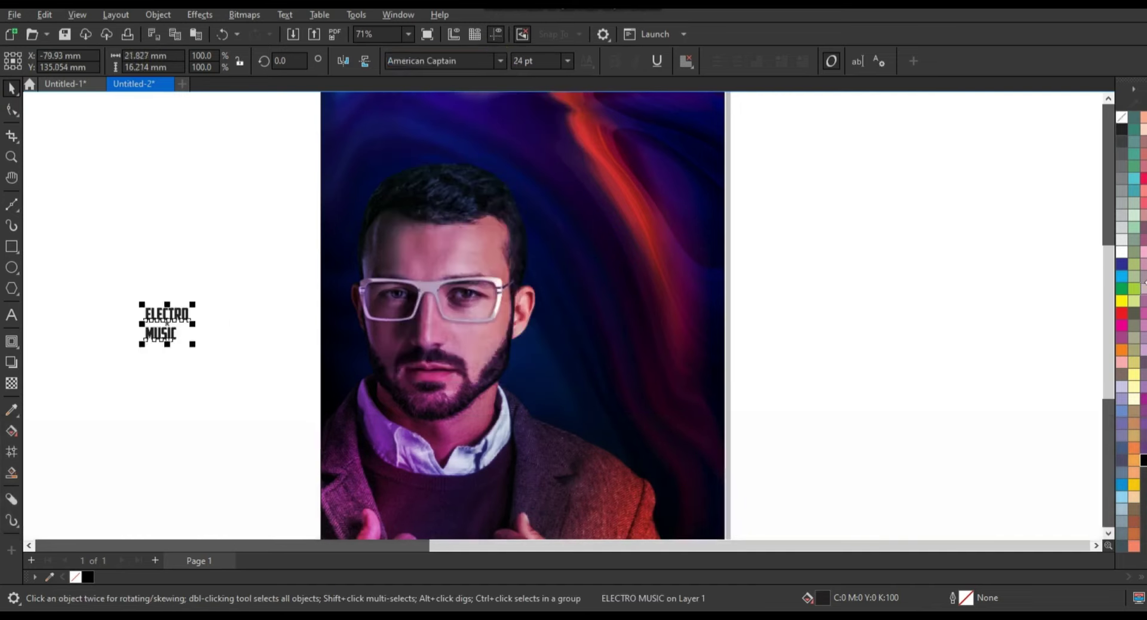
{"action": "left_click", "coordinate": [1123, 252]}
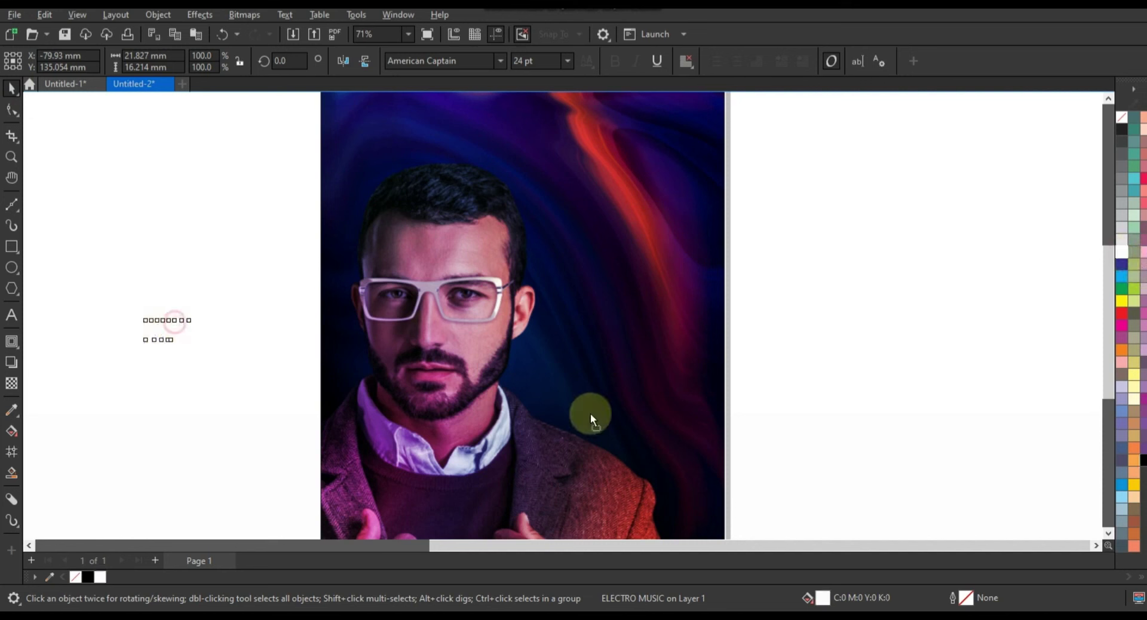
Move the title onto the man's shoulder area and enlarge it to about 107 pt.
{"action": "left_click_drag", "start_coordinate": [590, 413], "coordinate": [597, 414]}
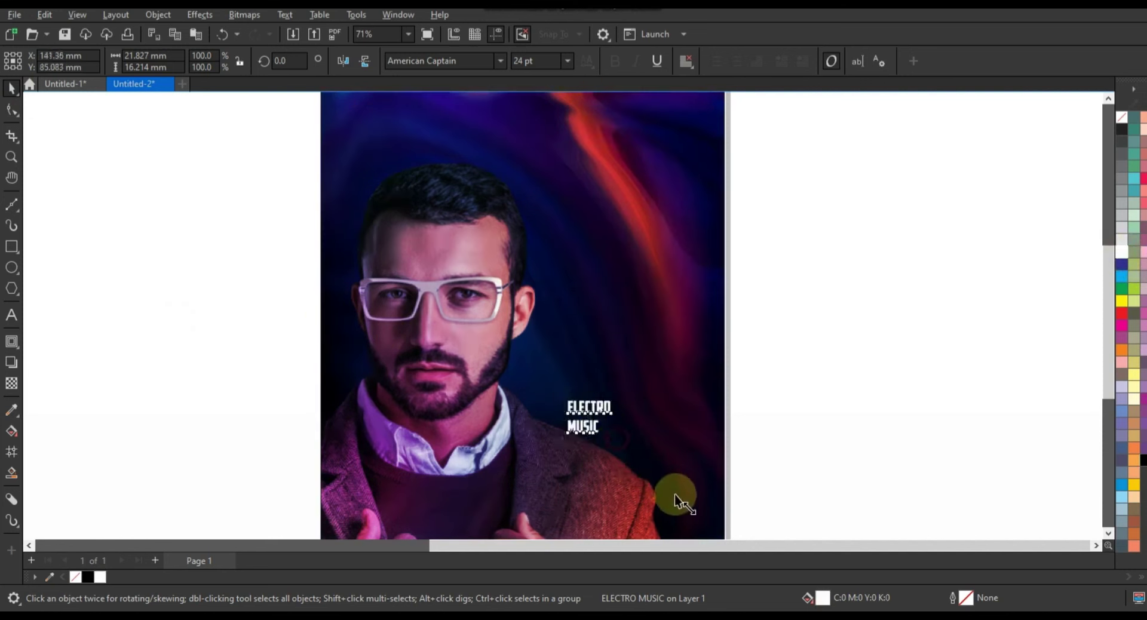
{"action": "left_click_drag", "start_coordinate": [675, 495], "coordinate": [684, 488]}
{"action": "left_click_drag", "start_coordinate": [559, 397], "coordinate": [488, 341]}
Tighten the line spacing between ELECTRO and MUSIC and right-align the two lines.
{"action": "left_click", "coordinate": [12, 110]}
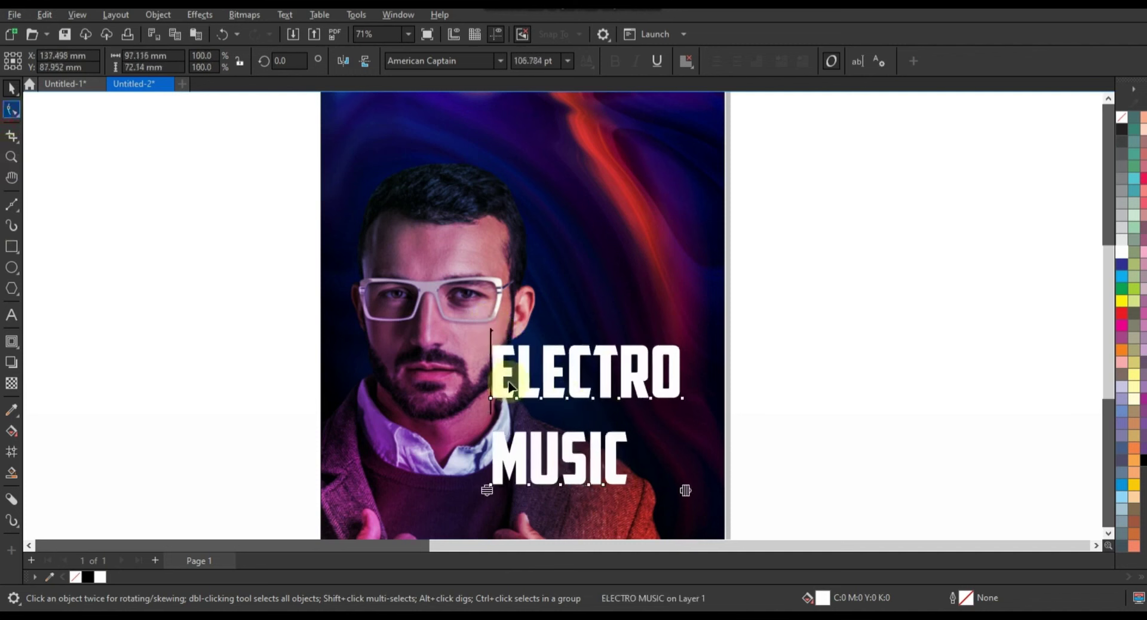
{"action": "left_click_drag", "start_coordinate": [487, 489], "coordinate": [487, 455]}
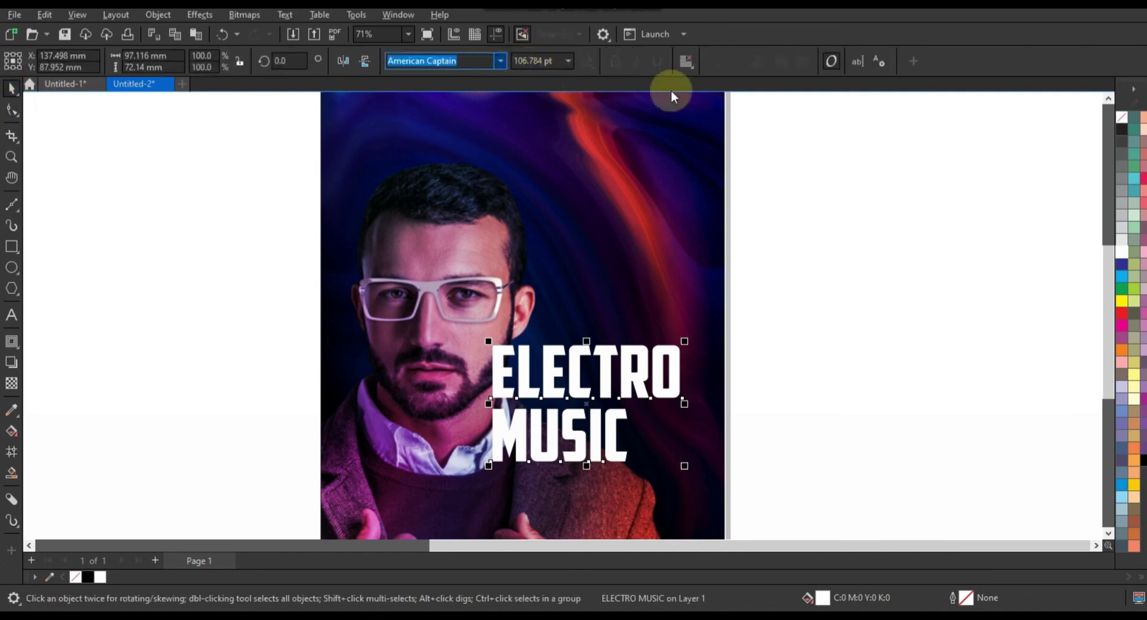
{"action": "left_click", "coordinate": [685, 61]}
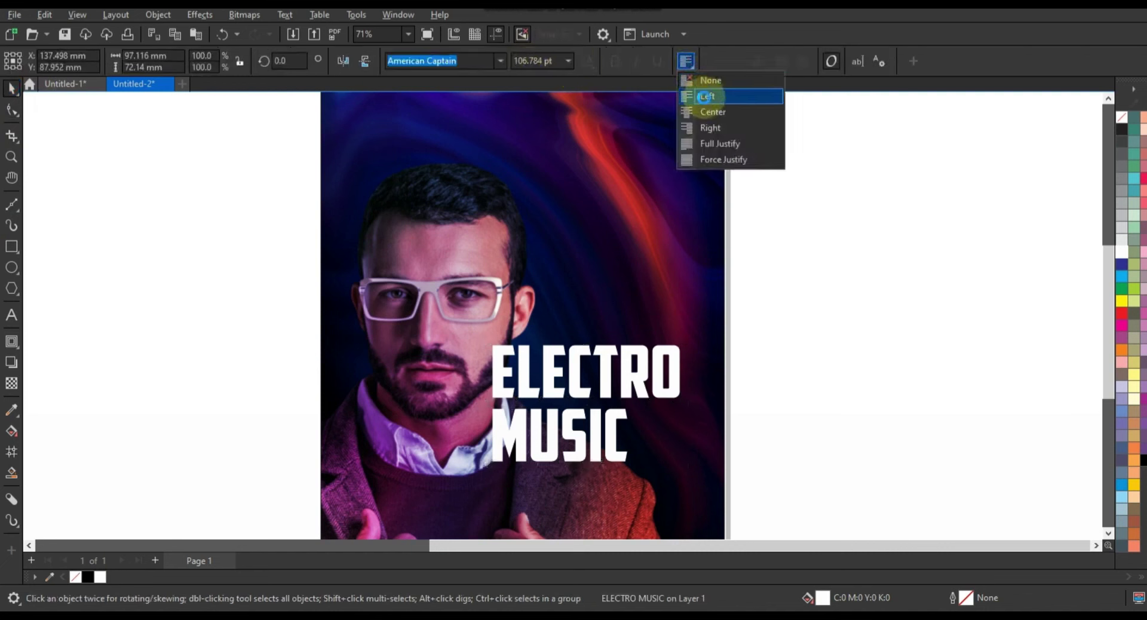
{"action": "left_click", "coordinate": [707, 126]}
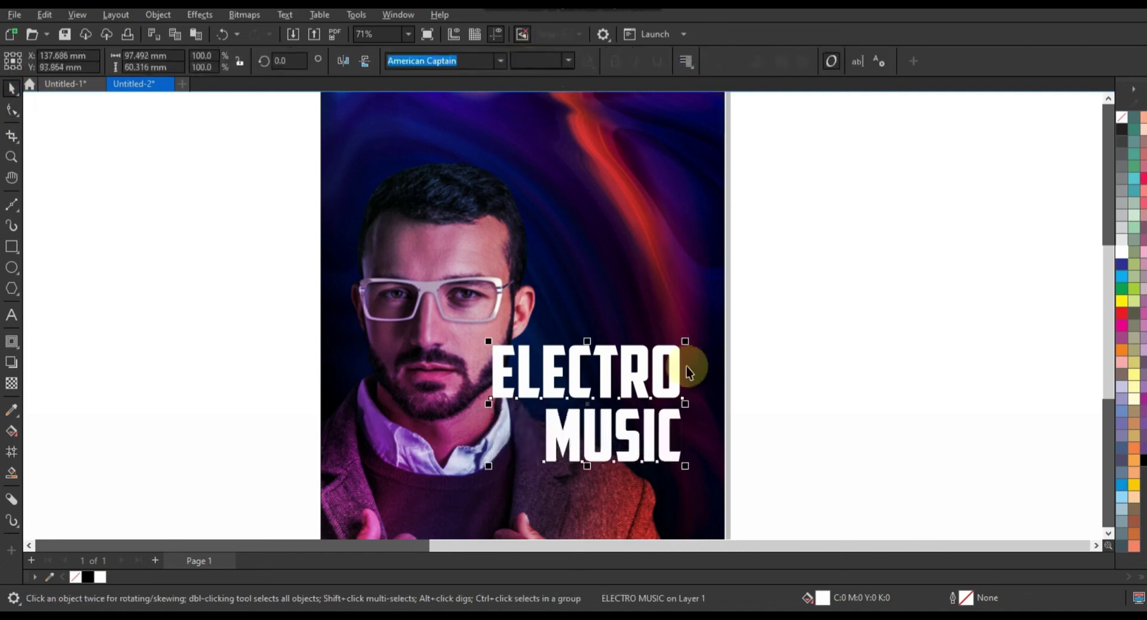
Move the title closer to the page's right edge, scale it to about 90 × 56 mm, and convert it to curves.
{"action": "left_click_drag", "start_coordinate": [679, 378], "coordinate": [700, 392]}
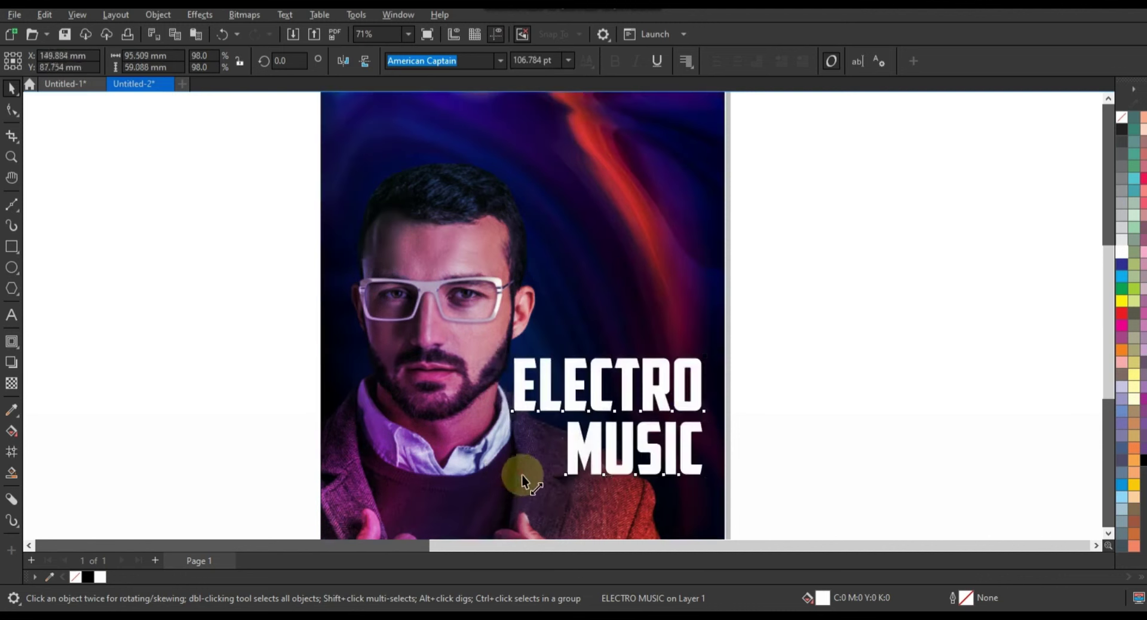
{"action": "left_click_drag", "start_coordinate": [522, 474], "coordinate": [526, 470]}
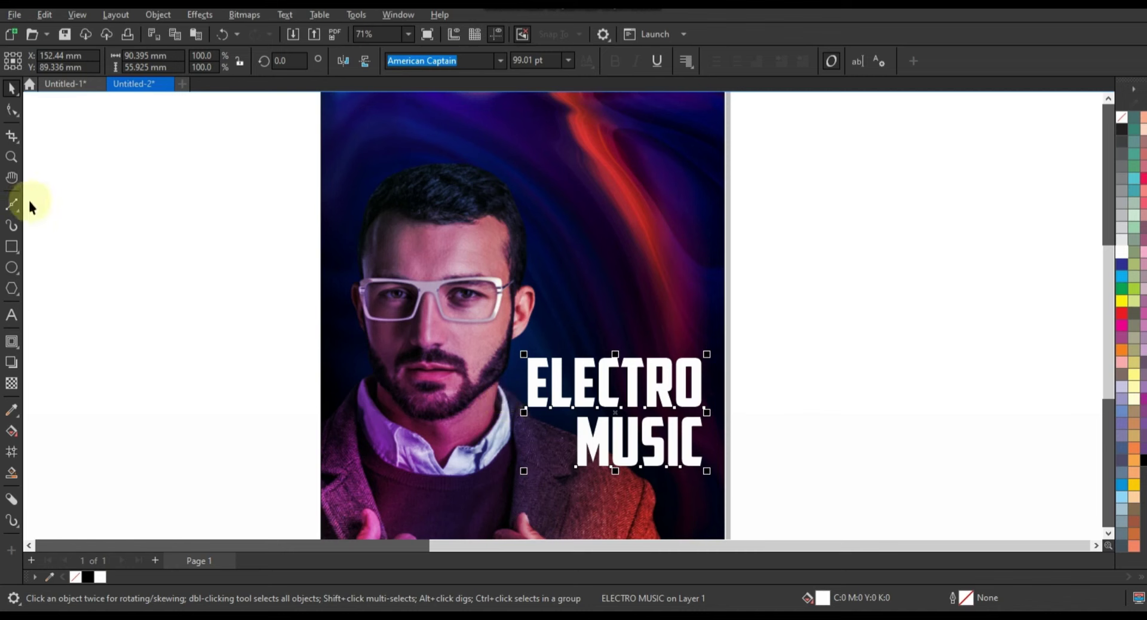
{"action": "left_click", "coordinate": [11, 157]}
{"action": "left_click_drag", "start_coordinate": [441, 297], "coordinate": [784, 499]}
{"action": "left_click", "coordinate": [11, 89]}
{"action": "key", "text": "ctrl+q"}
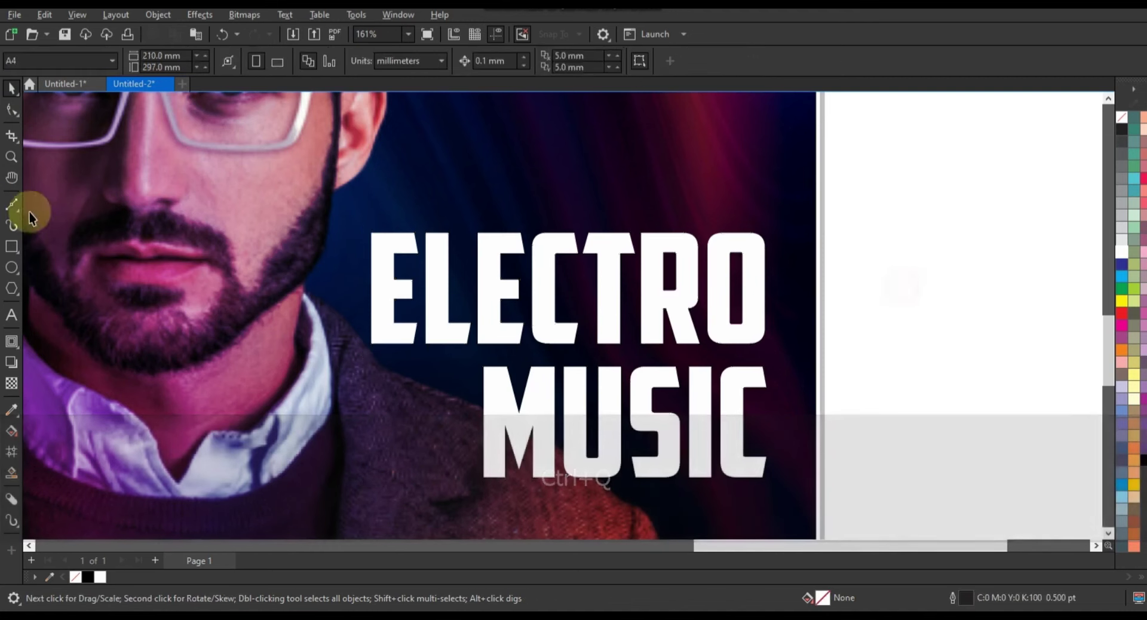
Draw a thin horizontal rectangle about 113 × 0.5 mm across the upper part of ELECTRO and fill it yellow.
{"action": "left_click", "coordinate": [11, 246]}
{"action": "left_click_drag", "start_coordinate": [338, 265], "coordinate": [832, 267]}
{"action": "left_click", "coordinate": [12, 89]}
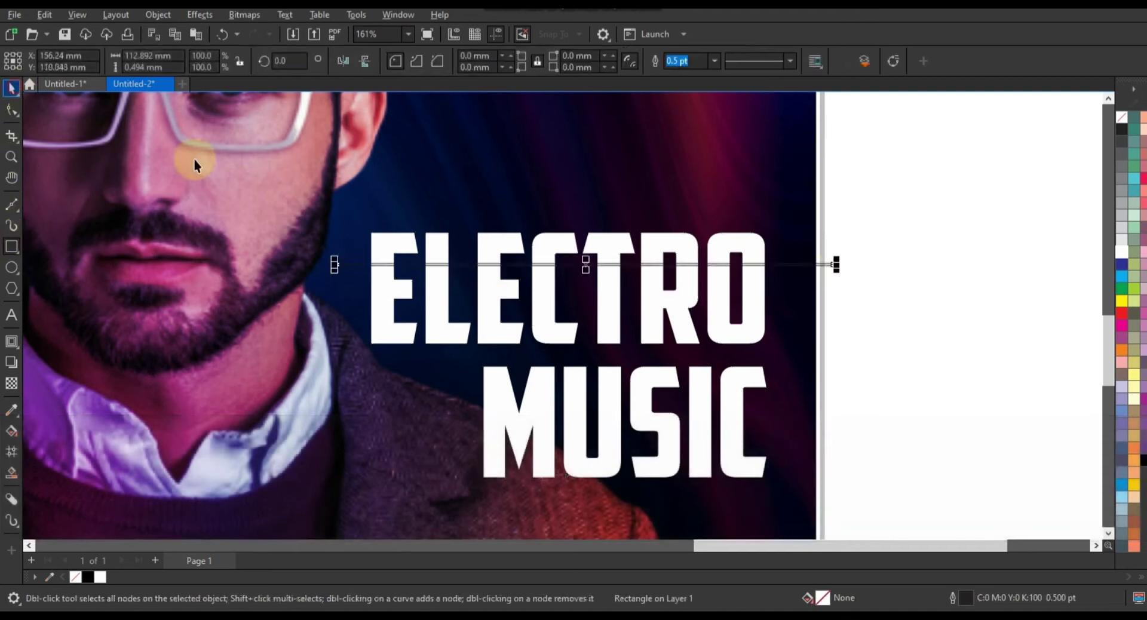
{"action": "left_click", "coordinate": [1123, 301]}
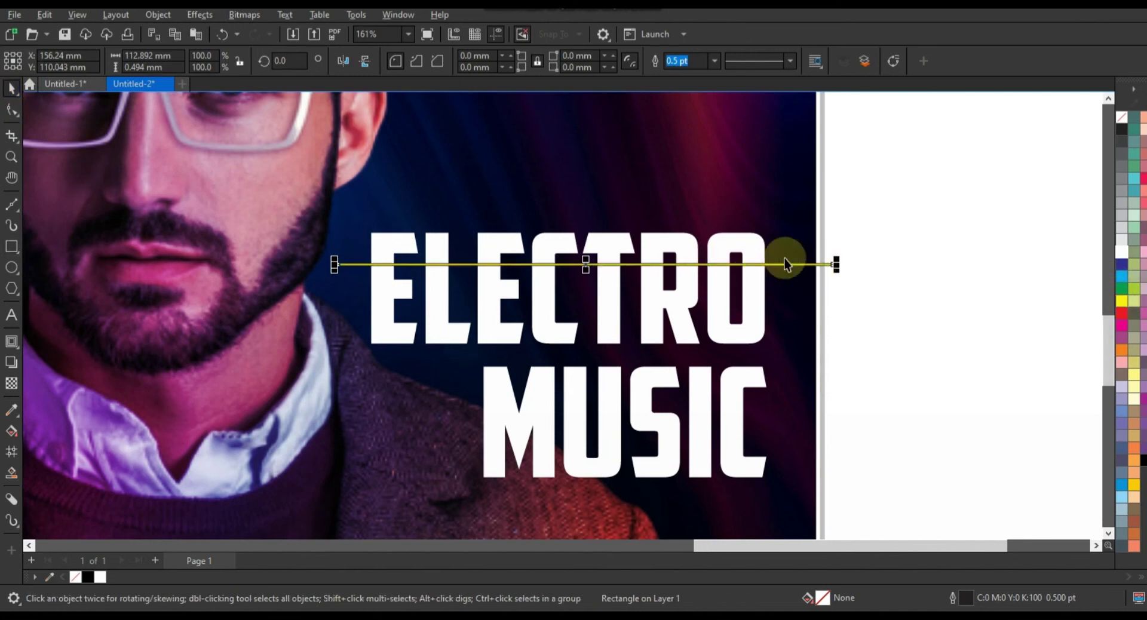
Duplicate the yellow bar lower on ELECTRO, copy the pair across MUSIC, and weld all four bars together.
{"action": "left_click_drag", "start_coordinate": [786, 263], "coordinate": [780, 292]}
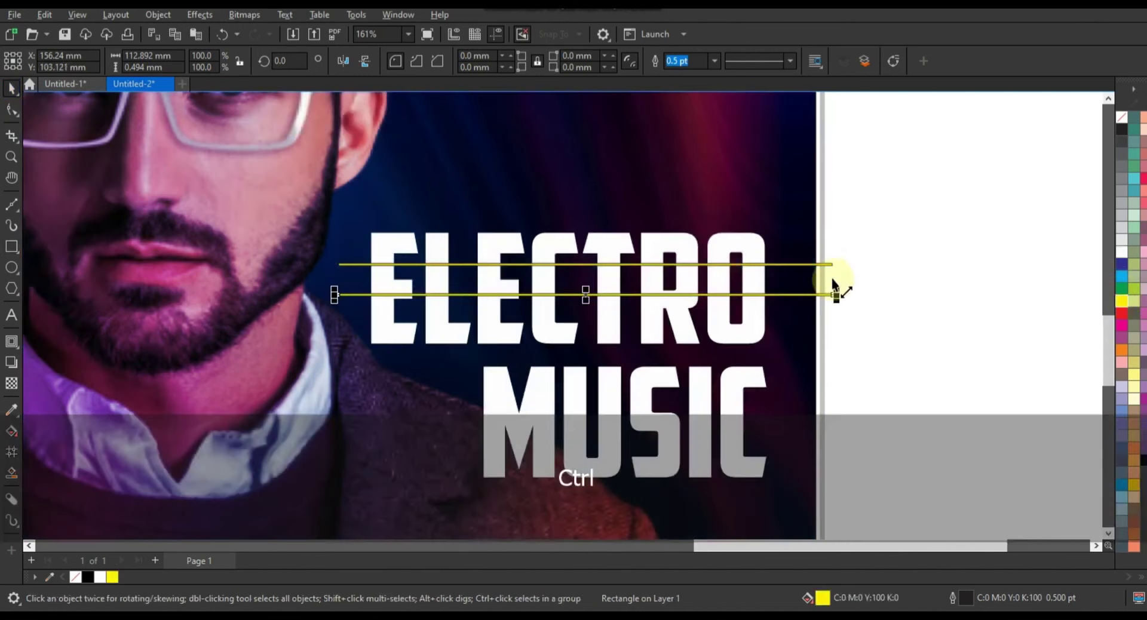
{"action": "left_click", "coordinate": [821, 264], "text": "shift"}
{"action": "left_click_drag", "start_coordinate": [800, 292], "coordinate": [808, 424]}
{"action": "left_click", "coordinate": [814, 294], "text": "shift"}
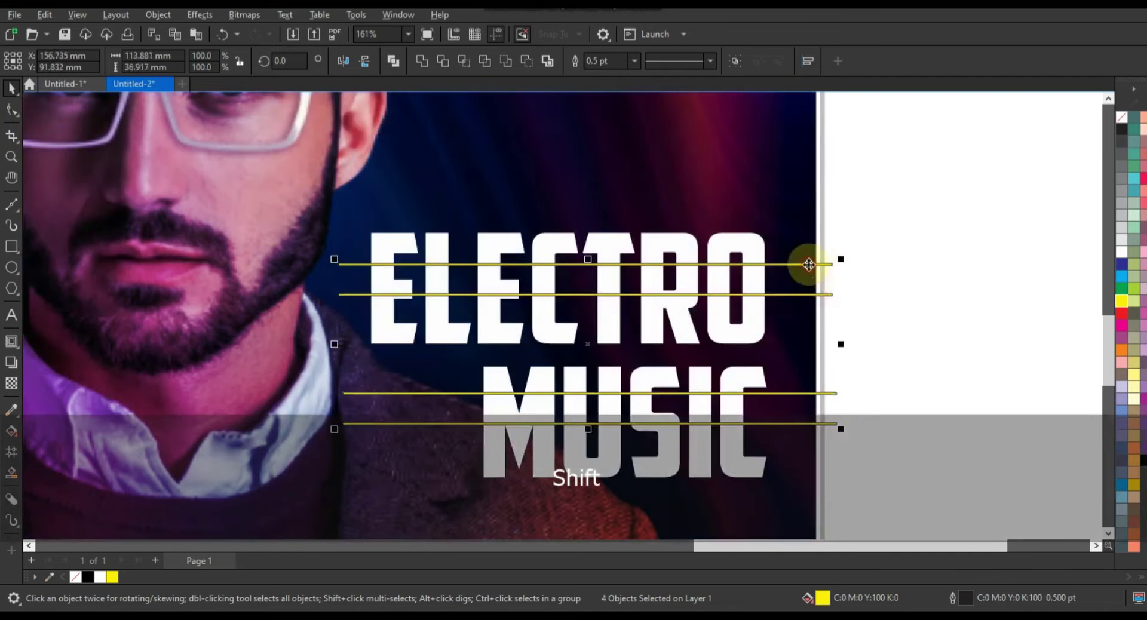
{"action": "left_click", "coordinate": [421, 60]}
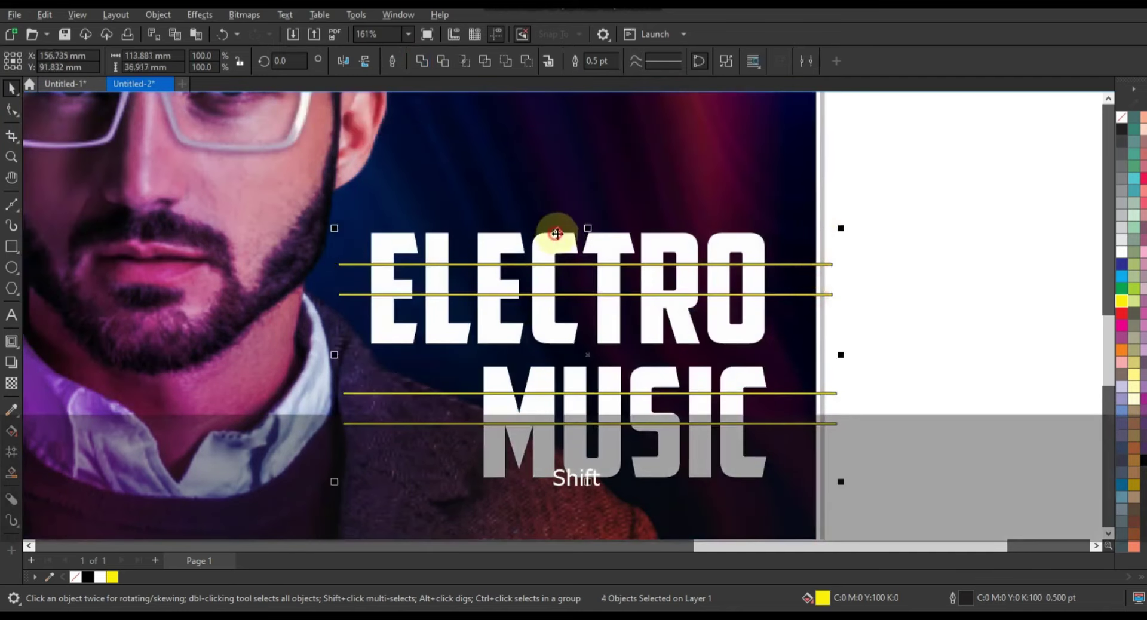
Trim the title lettering with the welded bars and delete the bars.
{"action": "left_click", "coordinate": [443, 60]}
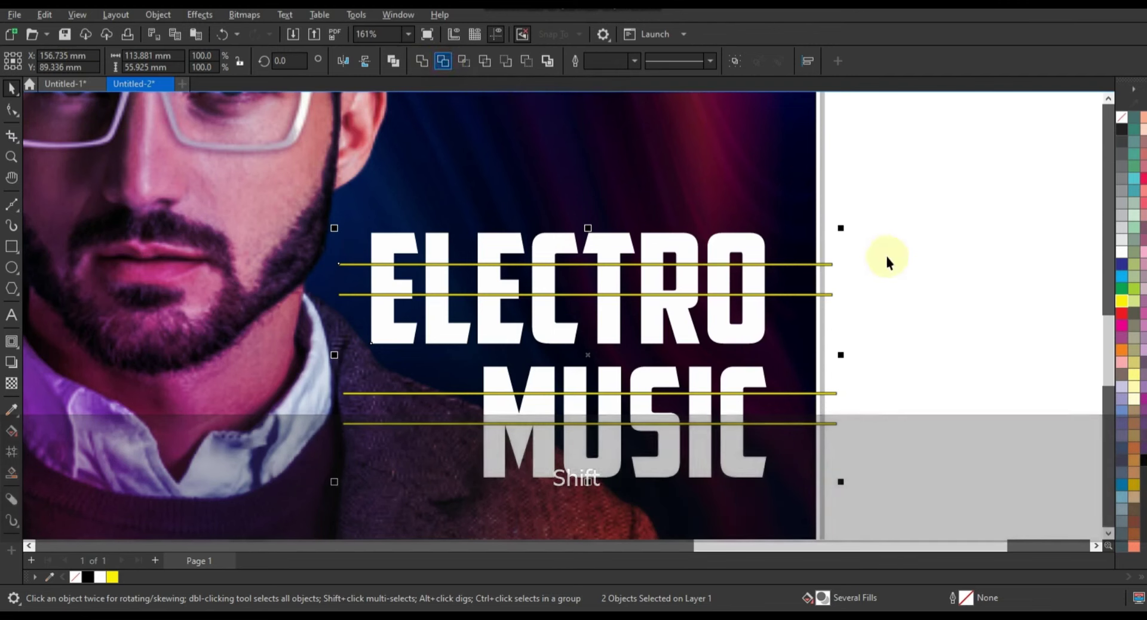
{"action": "left_click", "coordinate": [895, 257]}
{"action": "left_click", "coordinate": [830, 264]}
{"action": "key", "text": "Delete"}
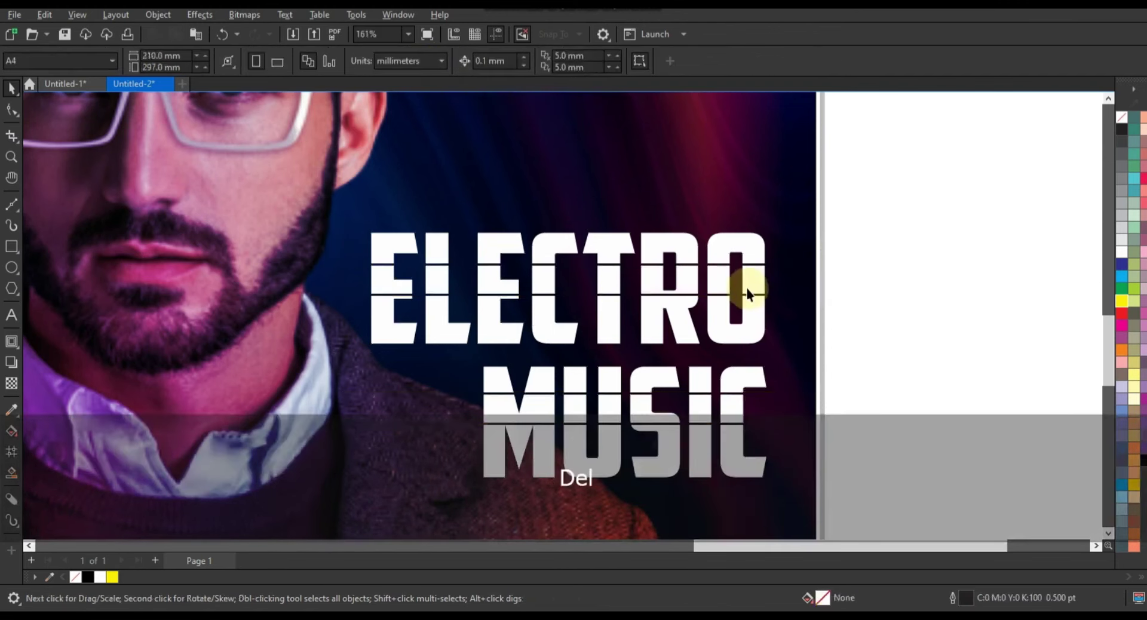
Break the sliced title apart and nudge the middle slices of ELECTRO slightly to the left.
{"action": "left_click", "coordinate": [743, 287]}
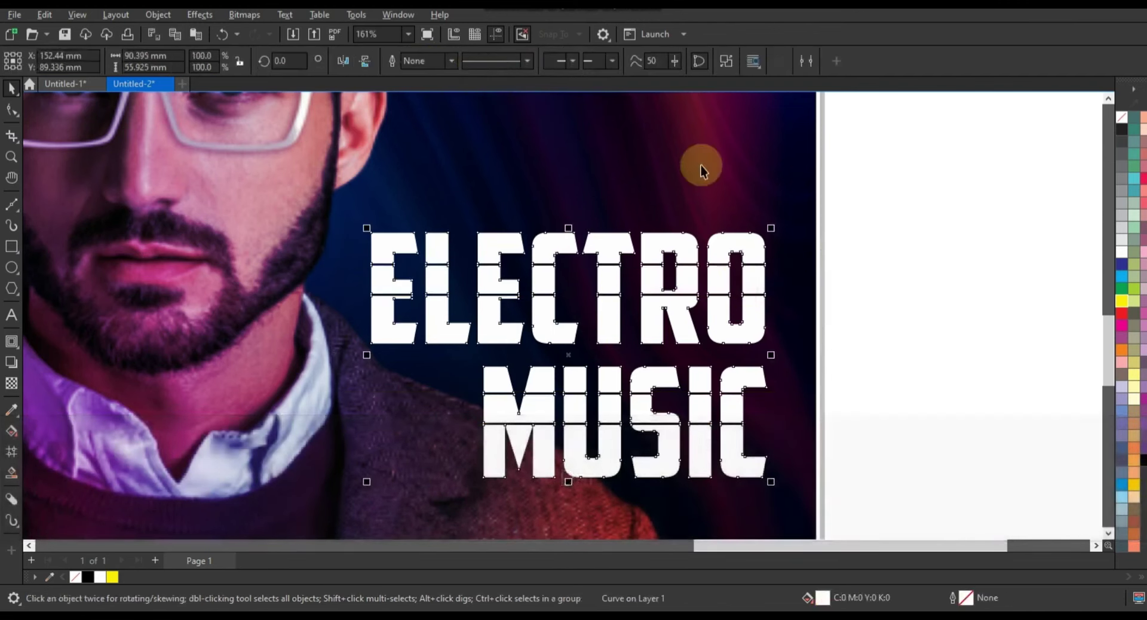
{"action": "left_click", "coordinate": [725, 69]}
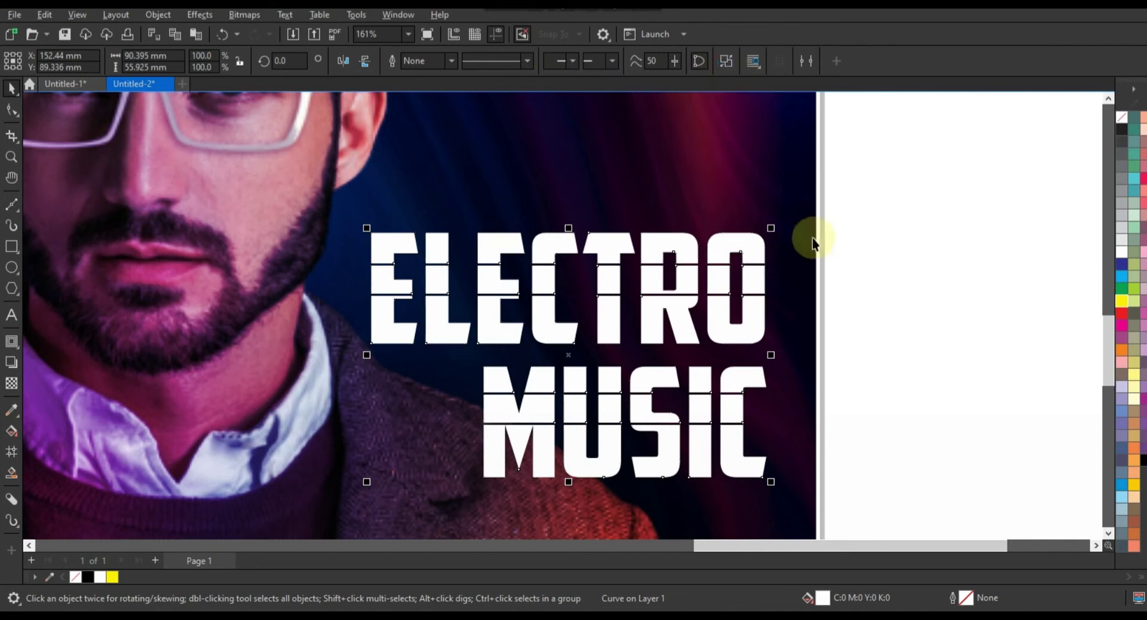
{"action": "left_click_drag", "start_coordinate": [901, 257], "coordinate": [353, 306]}
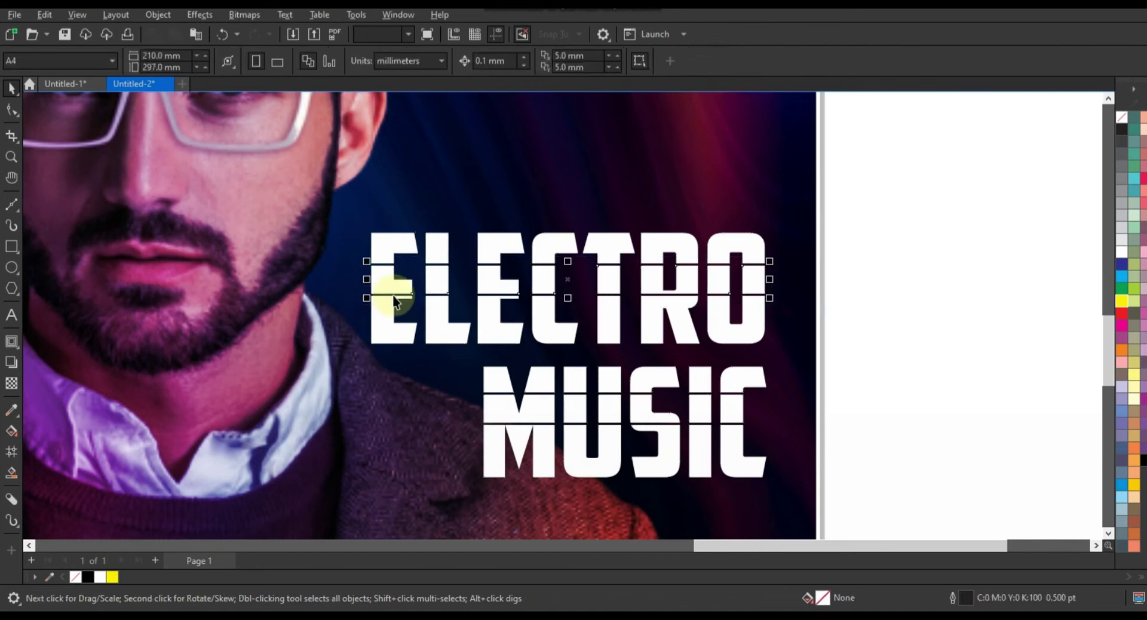
{"action": "key", "text": "Left"}
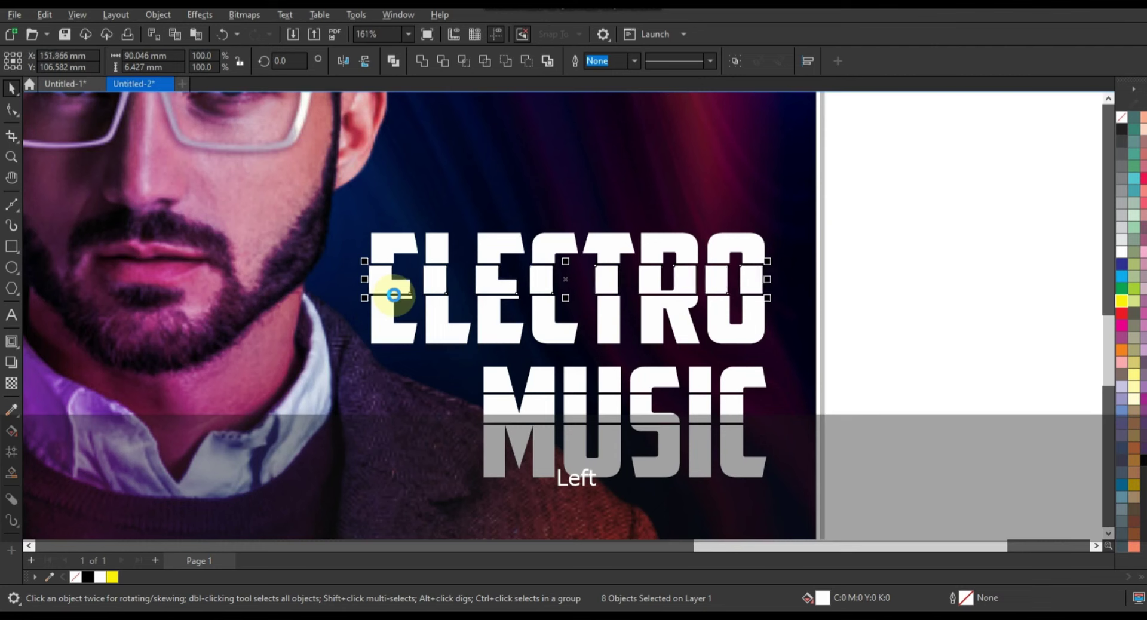
Nudge the middle slices of MUSIC slightly to the left and deselect them.
{"action": "left_click_drag", "start_coordinate": [883, 381], "coordinate": [493, 429]}
{"action": "key", "text": "Left"}
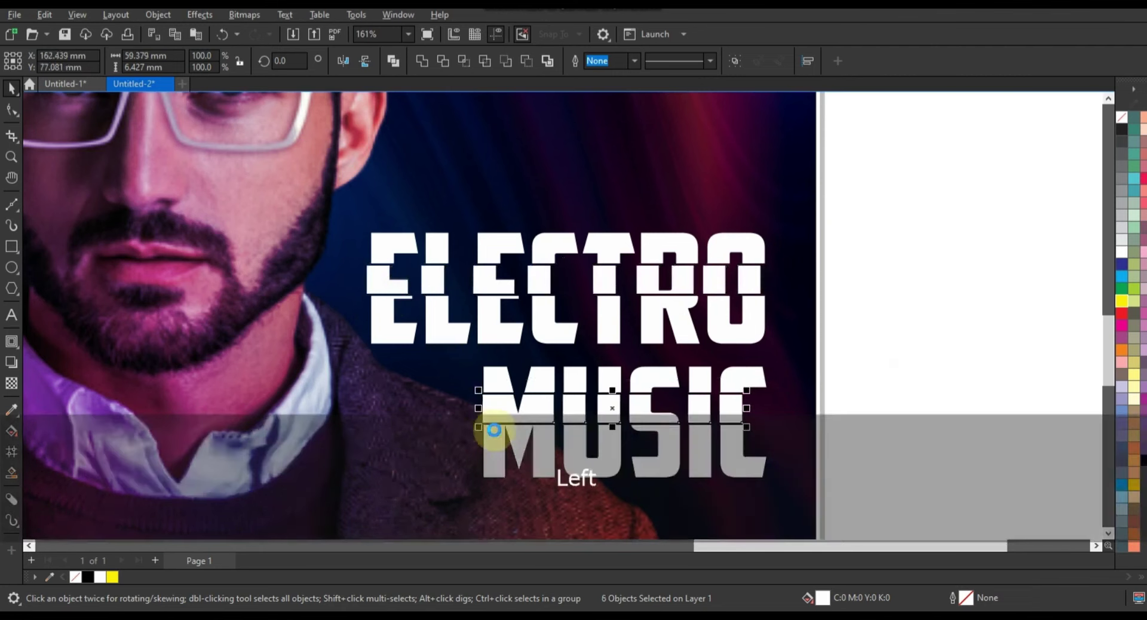
{"action": "left_click", "coordinate": [890, 207]}
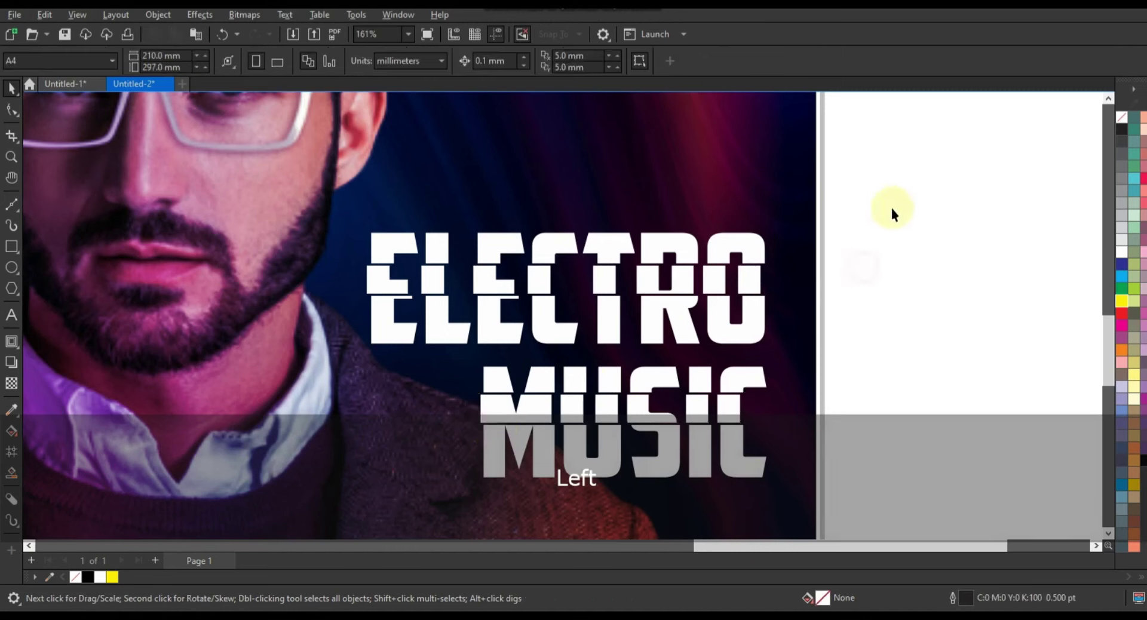
Select all the slices of the ELECTRO MUSIC title and remove their outline.
{"action": "key", "text": "F3"}
{"action": "left_click_drag", "start_coordinate": [740, 334], "coordinate": [557, 392]}
{"action": "right_click", "coordinate": [1120, 119]}
{"action": "key", "text": "Escape"}
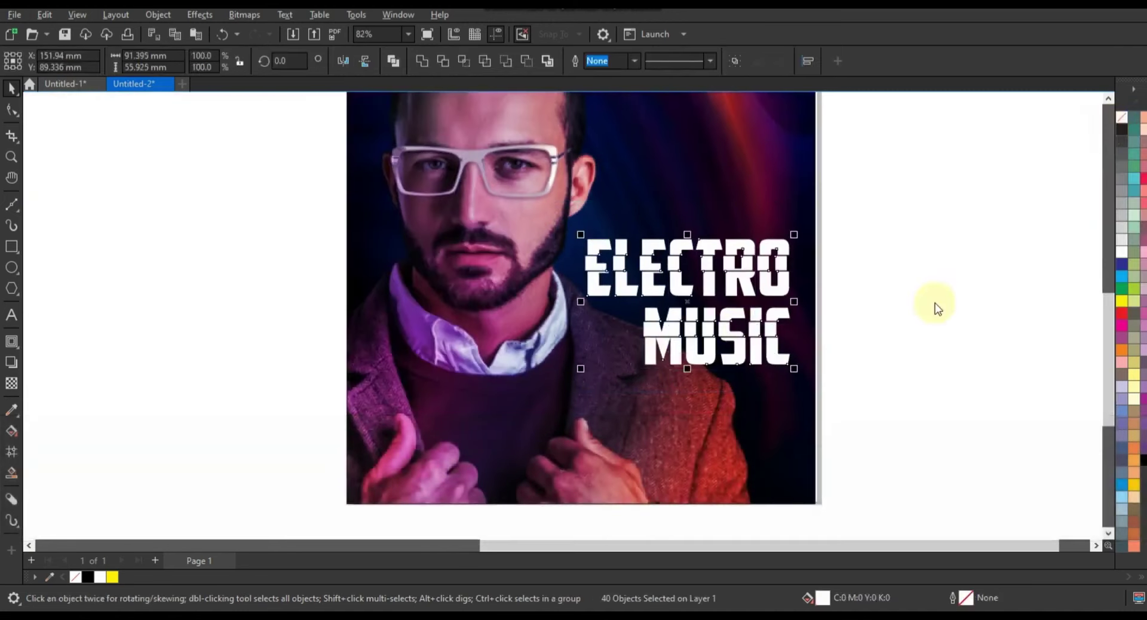
Select the entire poster and place a duplicate of it level with the original, on its left side.
{"action": "left_click", "coordinate": [696, 460]}
{"action": "key", "text": "shift+F2"}
{"action": "key", "text": "Escape"}
{"action": "left_click", "coordinate": [860, 330]}
{"action": "left_click_drag", "start_coordinate": [888, 313], "coordinate": [583, 465]}
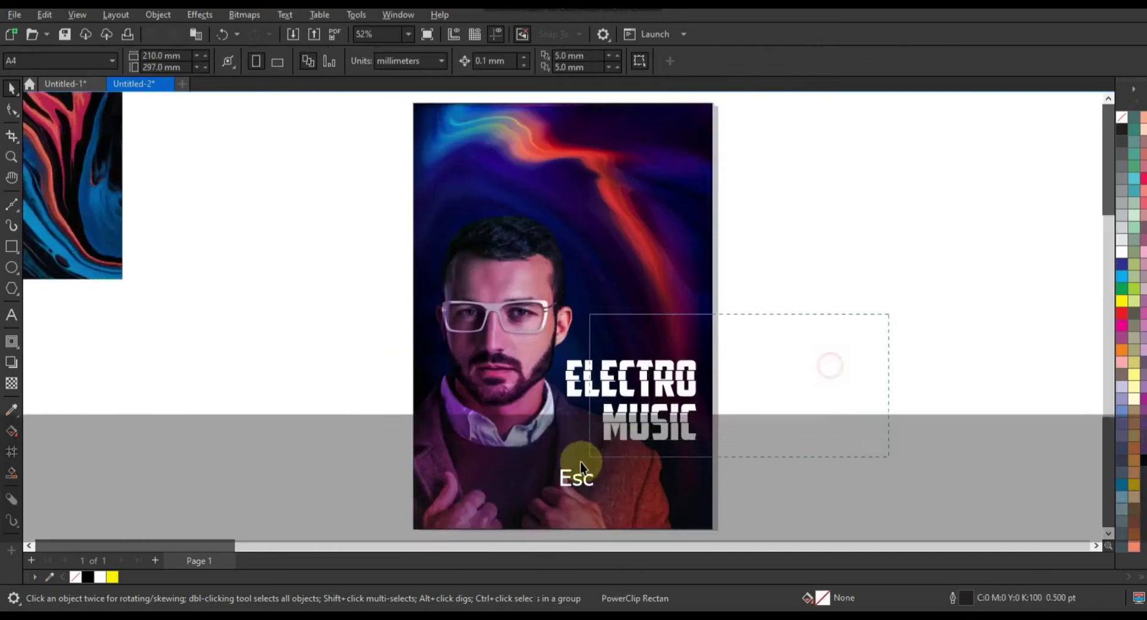
{"action": "left_click_drag", "start_coordinate": [659, 375], "coordinate": [397, 394]}
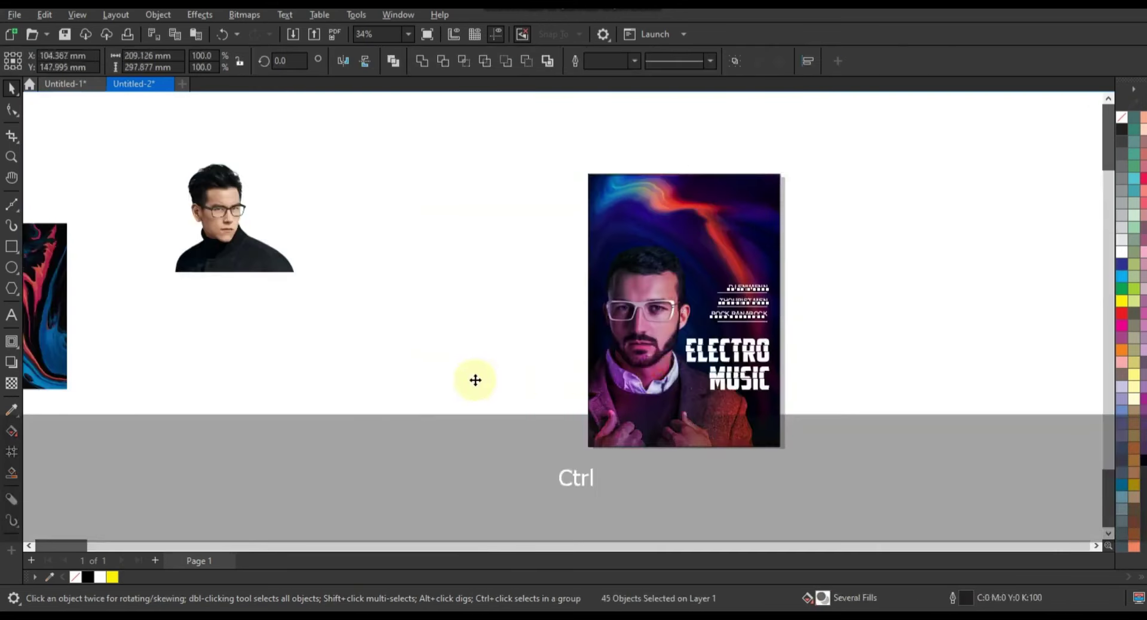
{"action": "right_click", "coordinate": [463, 381]}
PowerClip the cut-out photo of the man in the black turtleneck inside the duplicated poster's frame.
{"action": "left_click", "coordinate": [250, 248]}
{"action": "right_click", "coordinate": [251, 248]}
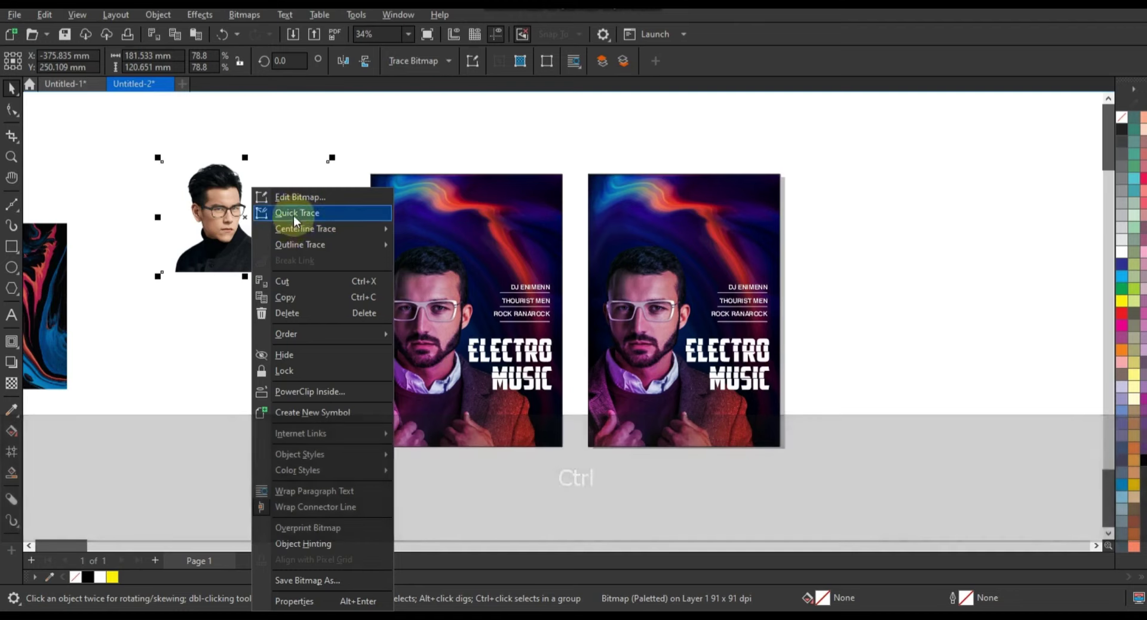
{"action": "left_click", "coordinate": [306, 391]}
{"action": "left_click", "coordinate": [477, 248]}
Open the duplicated poster's PowerClip contents for editing and move the bearded man's portrait out of the frame to the left.
{"action": "right_click", "coordinate": [477, 247]}
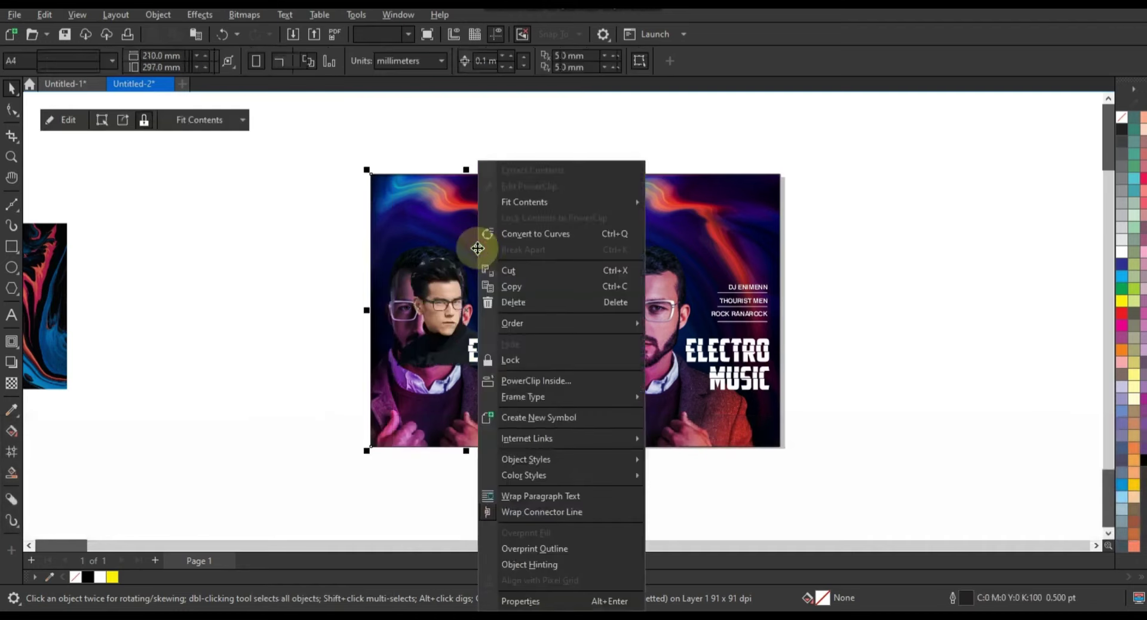
{"action": "left_click", "coordinate": [511, 185]}
{"action": "left_click_drag", "start_coordinate": [322, 445], "coordinate": [138, 469]}
{"action": "left_click_drag", "start_coordinate": [80, 418], "coordinate": [80, 418]}
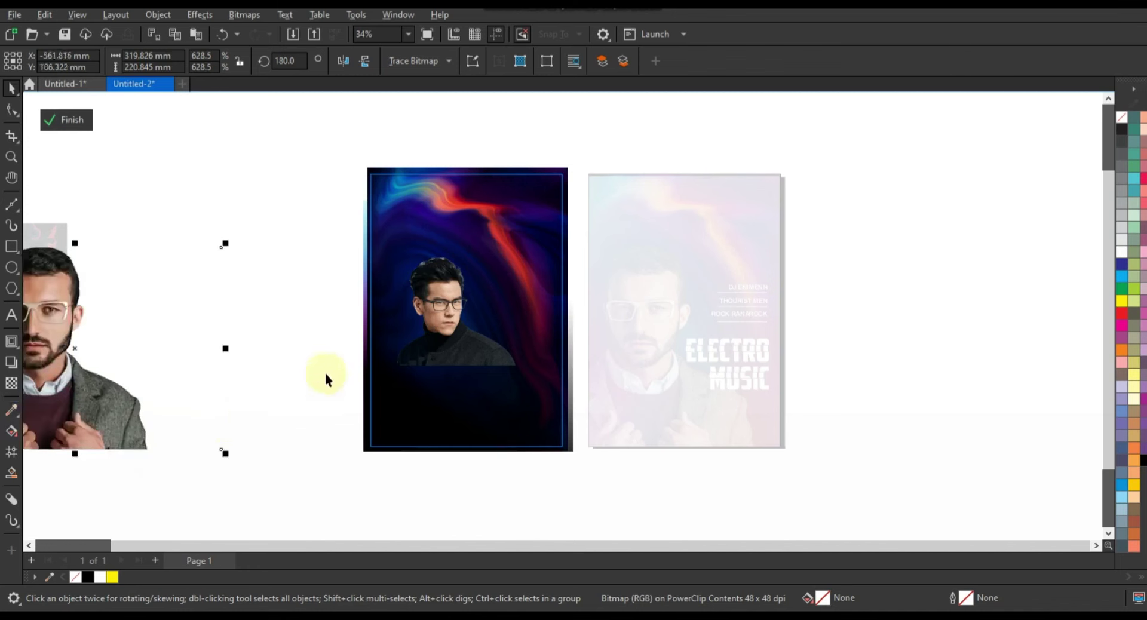
Enlarge the new man's portrait to about 384 mm wide, filling the lower part of the frame, and send it behind the colour overlay.
{"action": "left_click", "coordinate": [440, 333]}
{"action": "left_click_drag", "start_coordinate": [379, 374], "coordinate": [313, 449]}
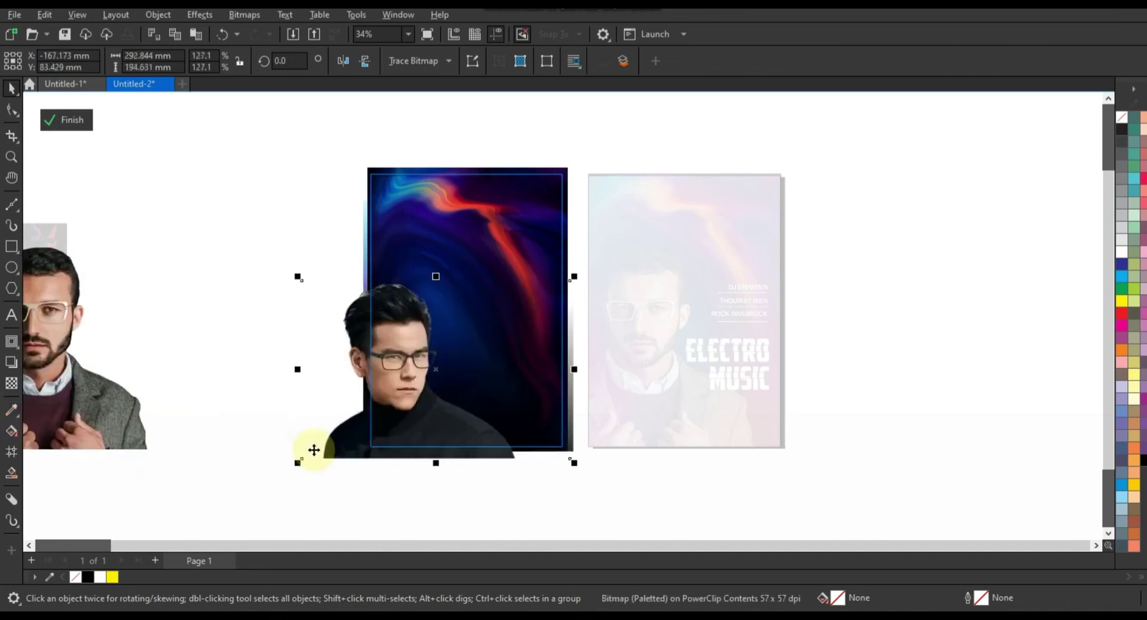
{"action": "key", "text": "ctrl+Next"}
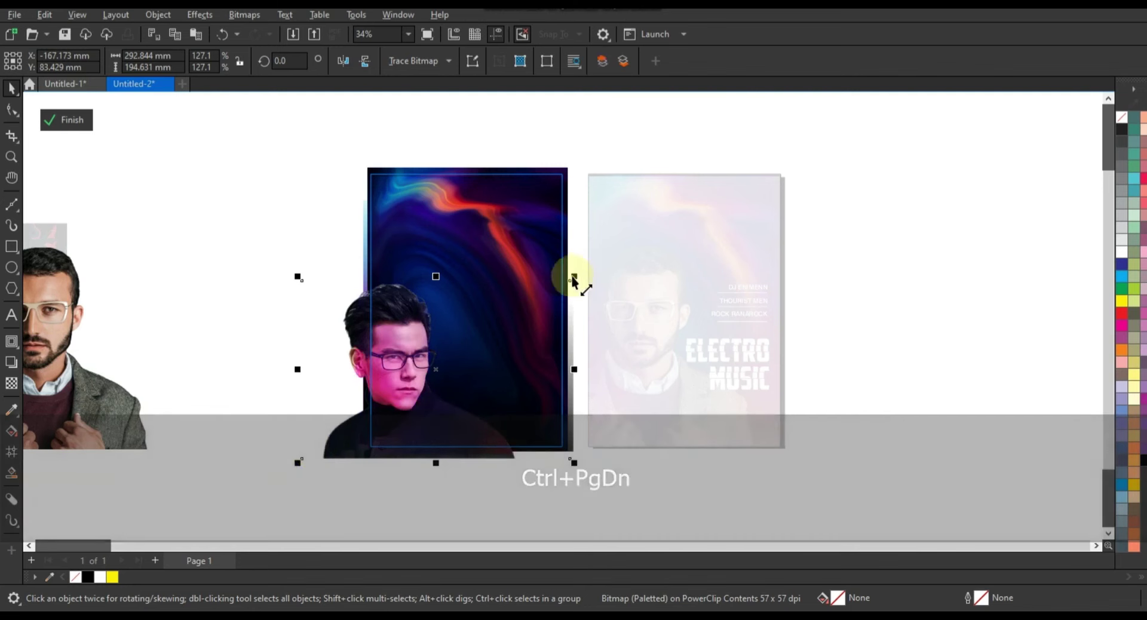
{"action": "left_click_drag", "start_coordinate": [574, 276], "coordinate": [657, 221]}
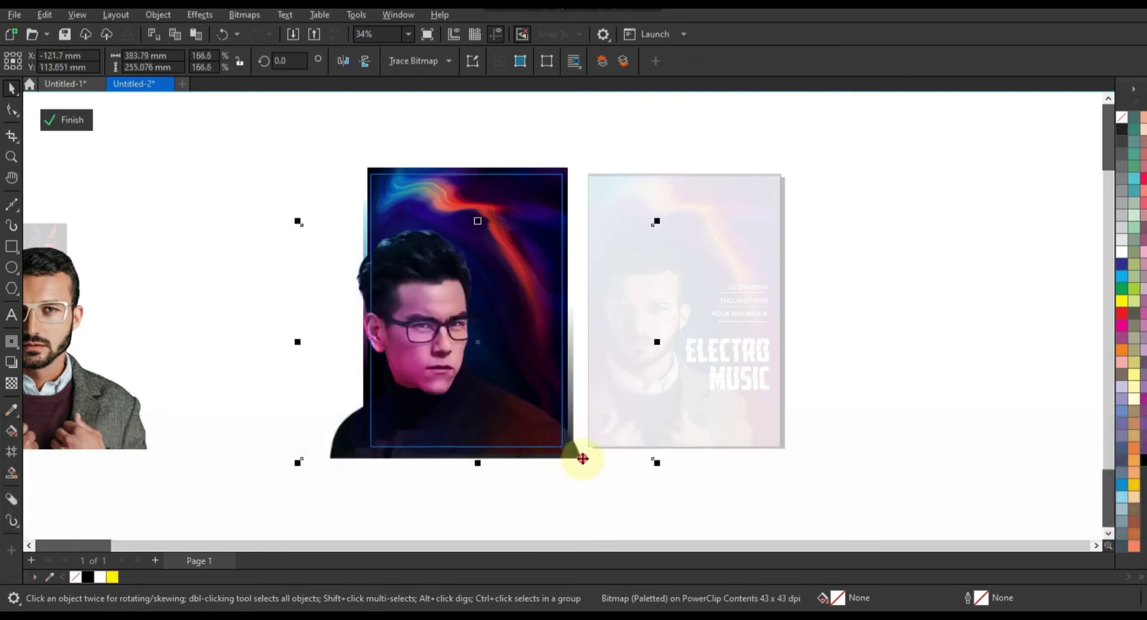
{"action": "left_click_drag", "start_coordinate": [582, 458], "coordinate": [592, 467]}
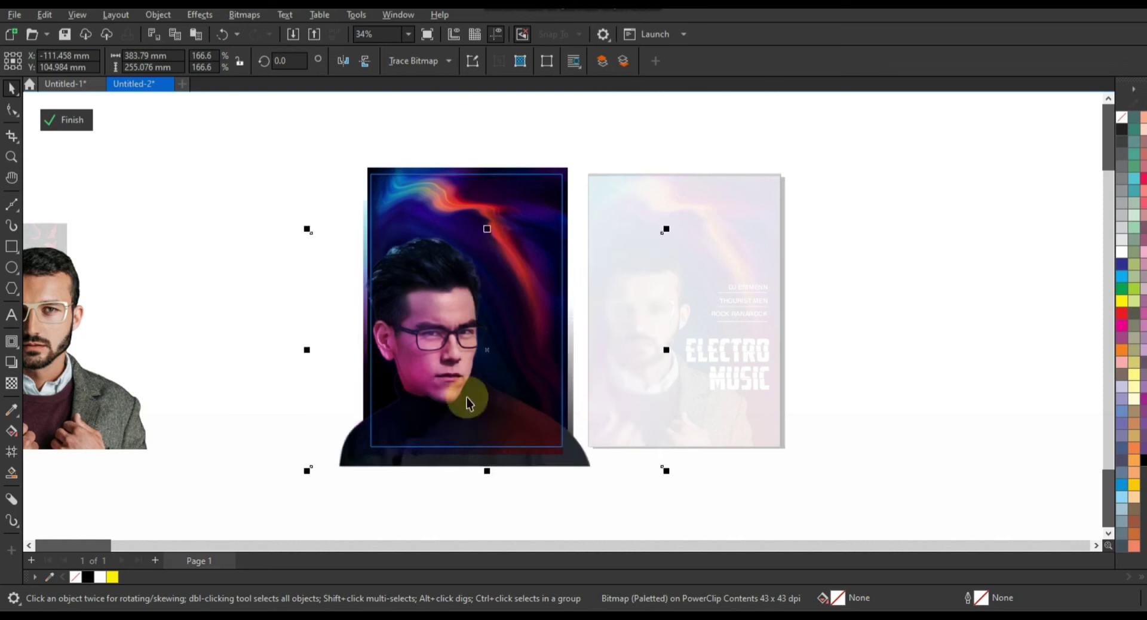
Try mirrored orientations of the gradient colour overlay and leave it flipped both horizontally and vertically.
{"action": "left_click", "coordinate": [468, 403]}
{"action": "left_click", "coordinate": [12, 382]}
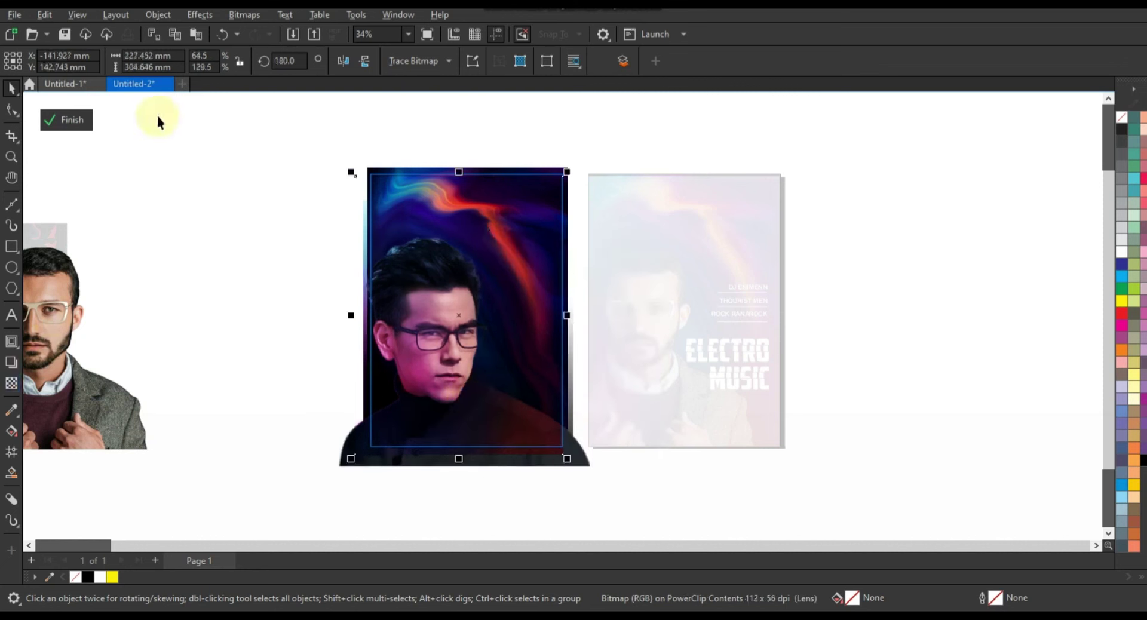
{"action": "left_click", "coordinate": [345, 61]}
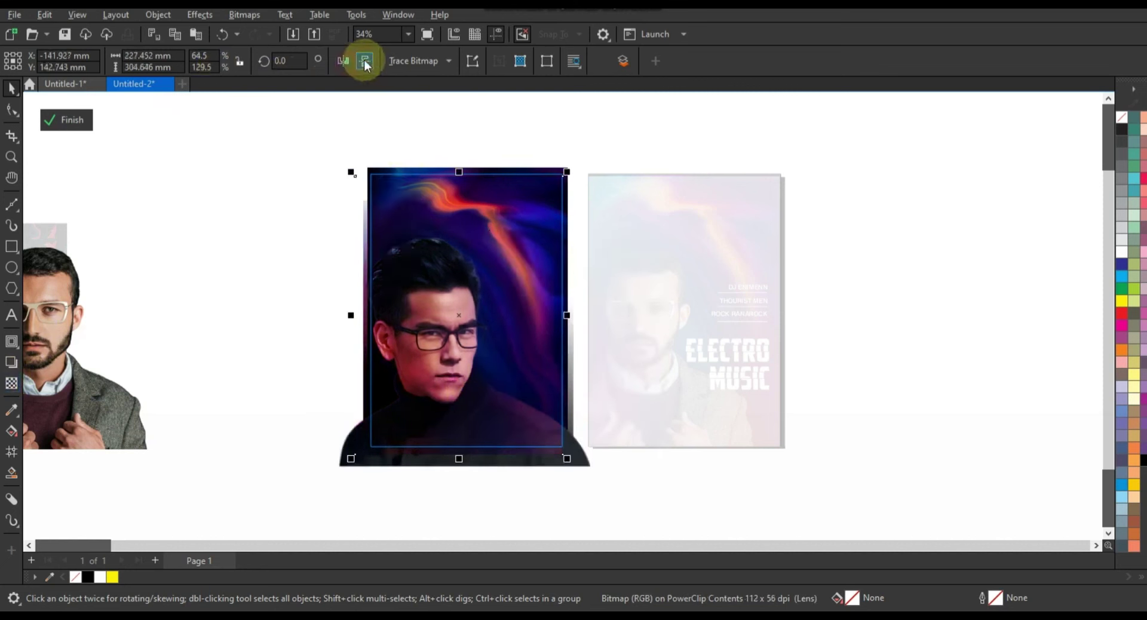
{"action": "left_click", "coordinate": [364, 61]}
{"action": "left_click", "coordinate": [365, 60]}
{"action": "left_click", "coordinate": [365, 61]}
{"action": "left_click", "coordinate": [349, 63]}
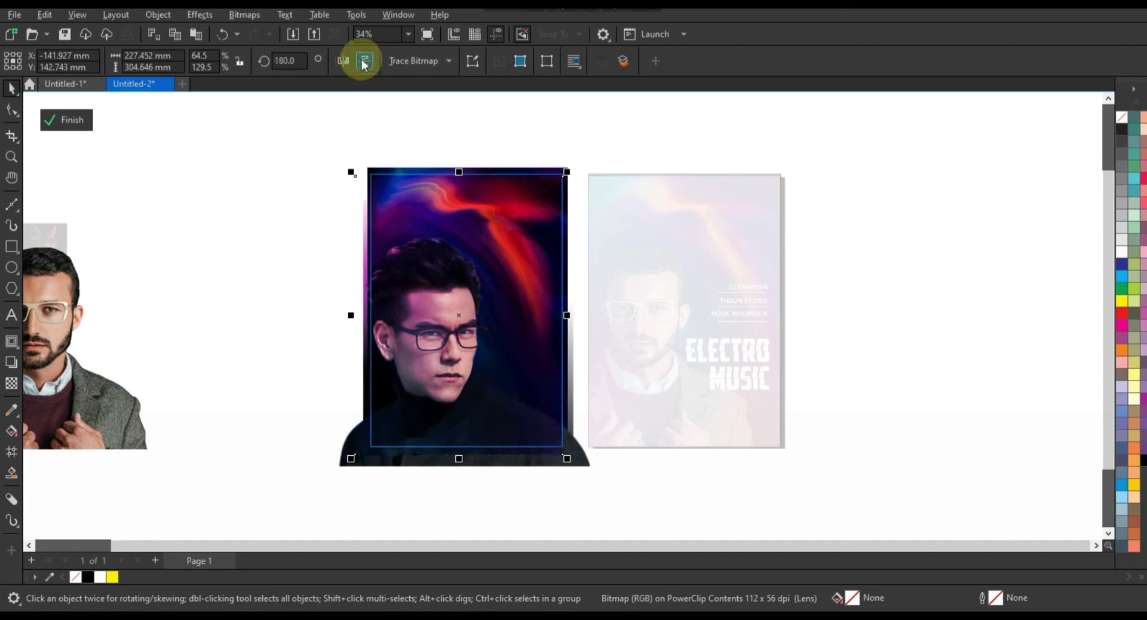
{"action": "left_click", "coordinate": [363, 62]}
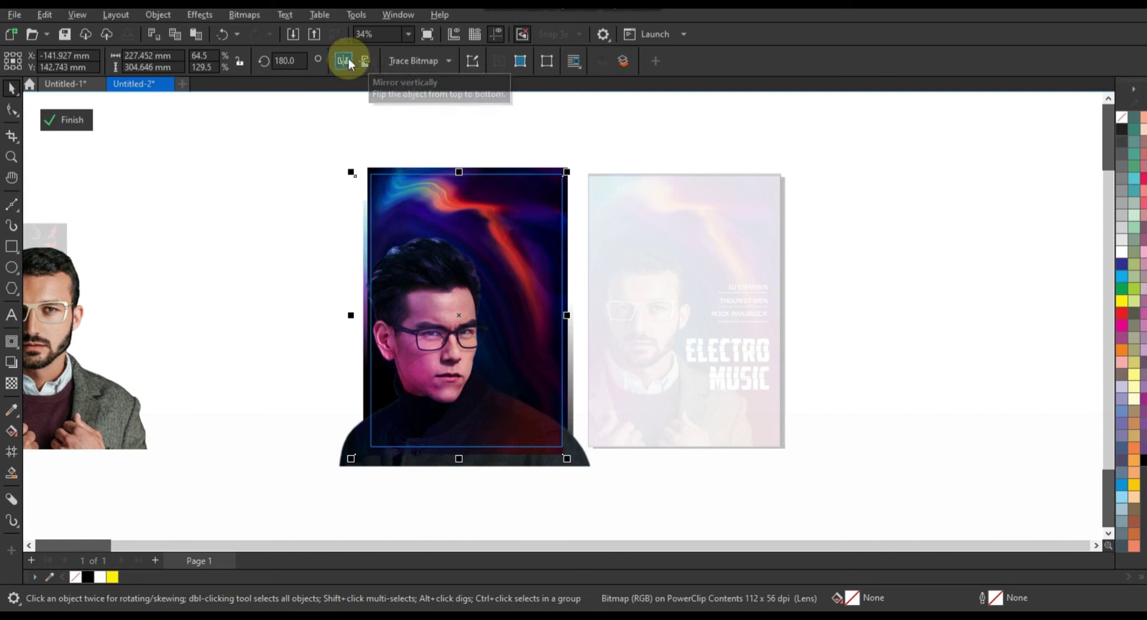
{"action": "left_click", "coordinate": [365, 63]}
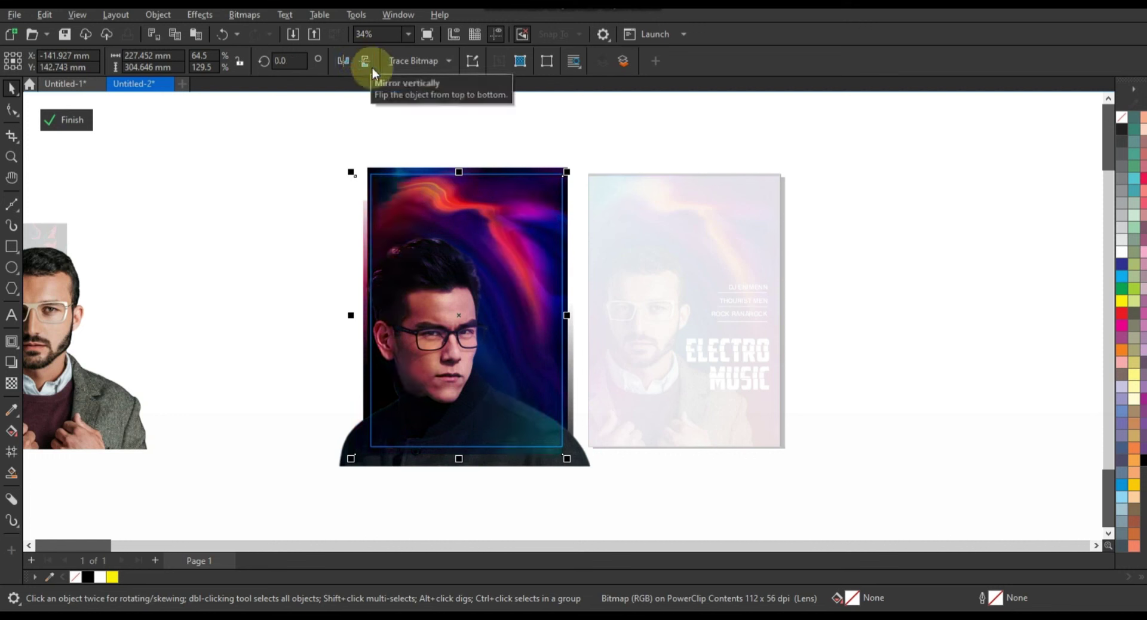
Set the colour overlay's transparency to 32 and finish editing the PowerClip.
{"action": "left_click", "coordinate": [9, 385]}
{"action": "left_click", "coordinate": [457, 445]}
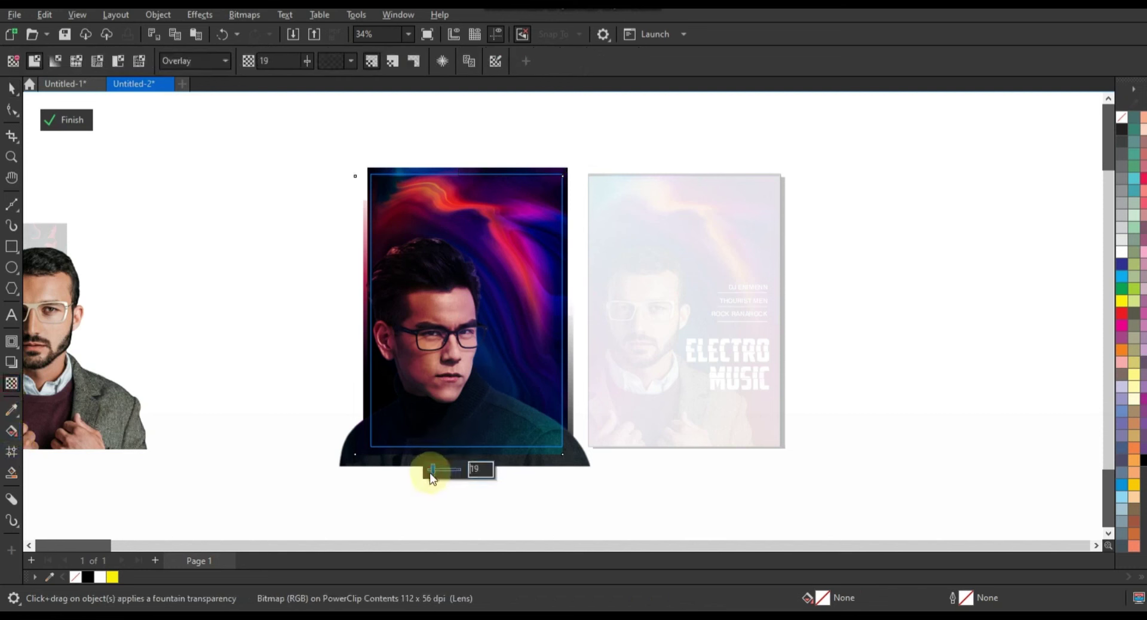
{"action": "left_click_drag", "start_coordinate": [430, 473], "coordinate": [439, 475]}
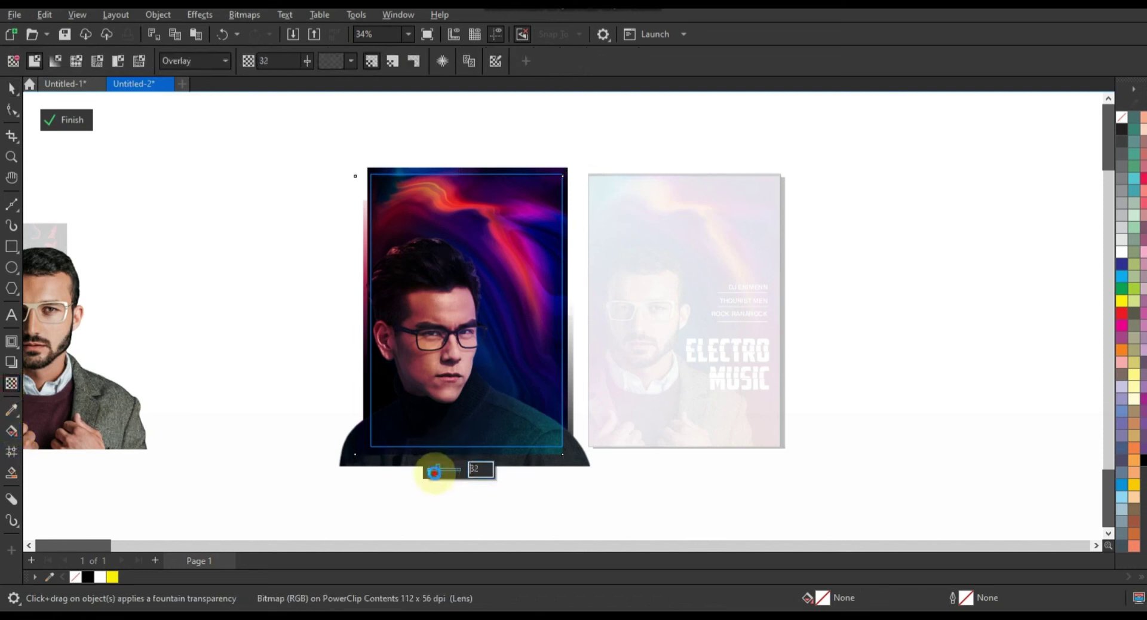
{"action": "left_click", "coordinate": [12, 89]}
{"action": "right_click", "coordinate": [449, 302]}
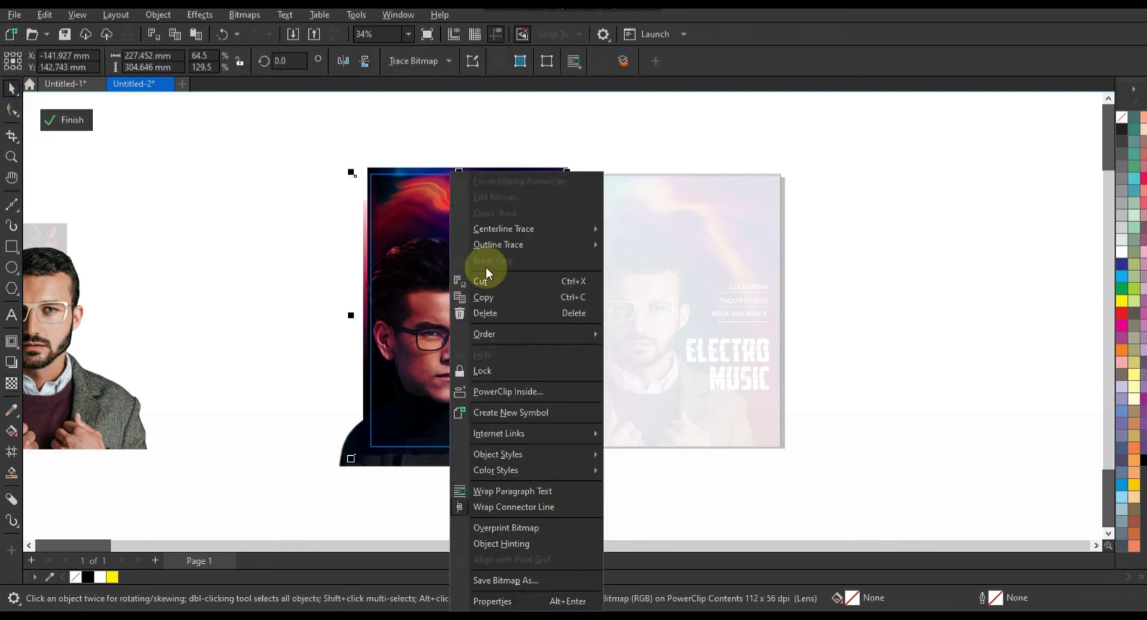
{"action": "left_click", "coordinate": [486, 180]}
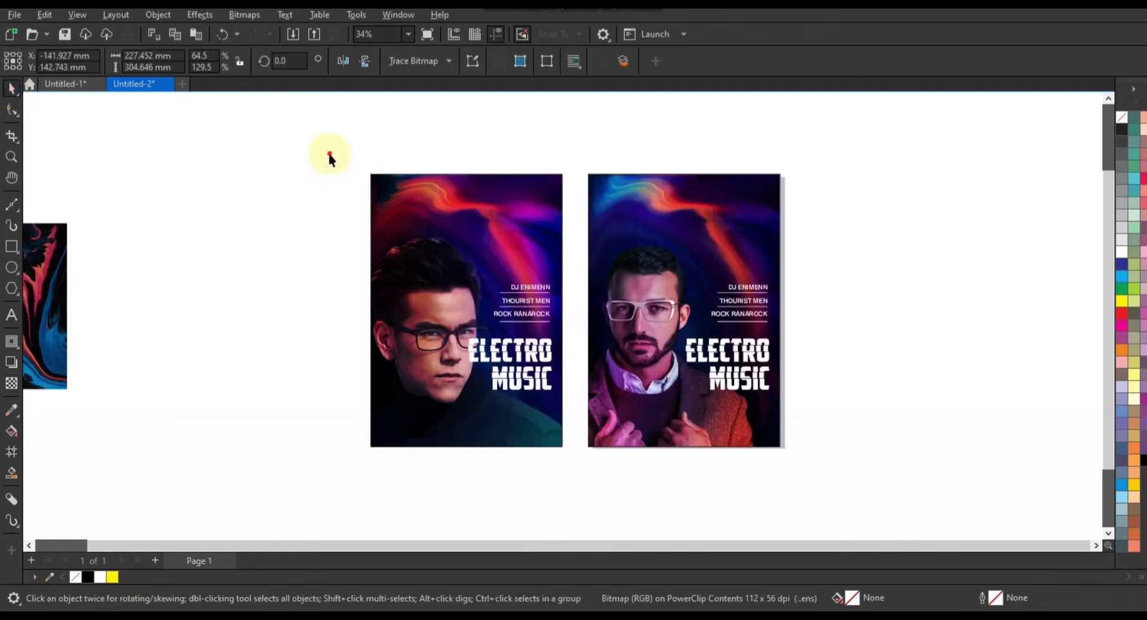
Fit both posters in the view and preview them full screen.
{"action": "left_click_drag", "start_coordinate": [330, 154], "coordinate": [805, 485]}
{"action": "key", "text": "shift+F2"}
{"action": "key", "text": "Escape"}
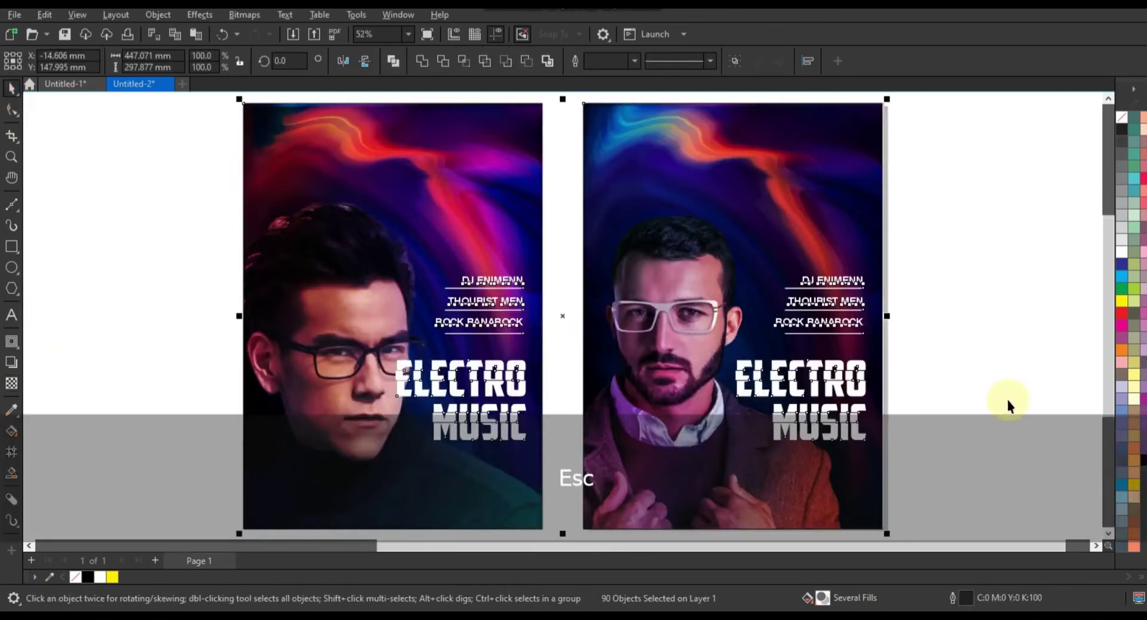
{"action": "key", "text": "F9"}
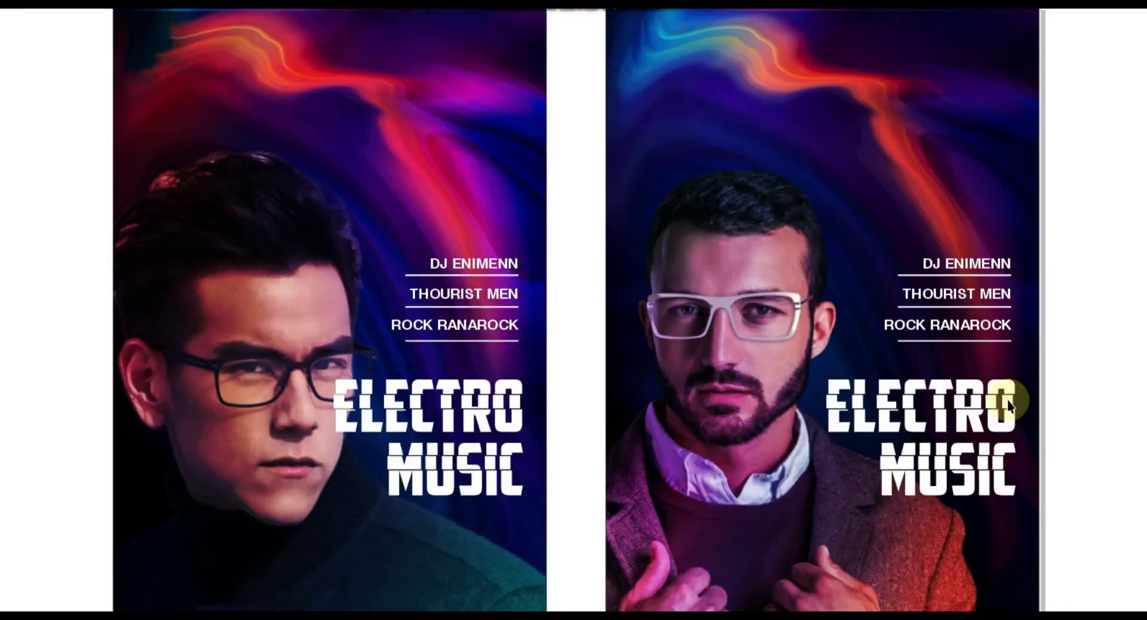